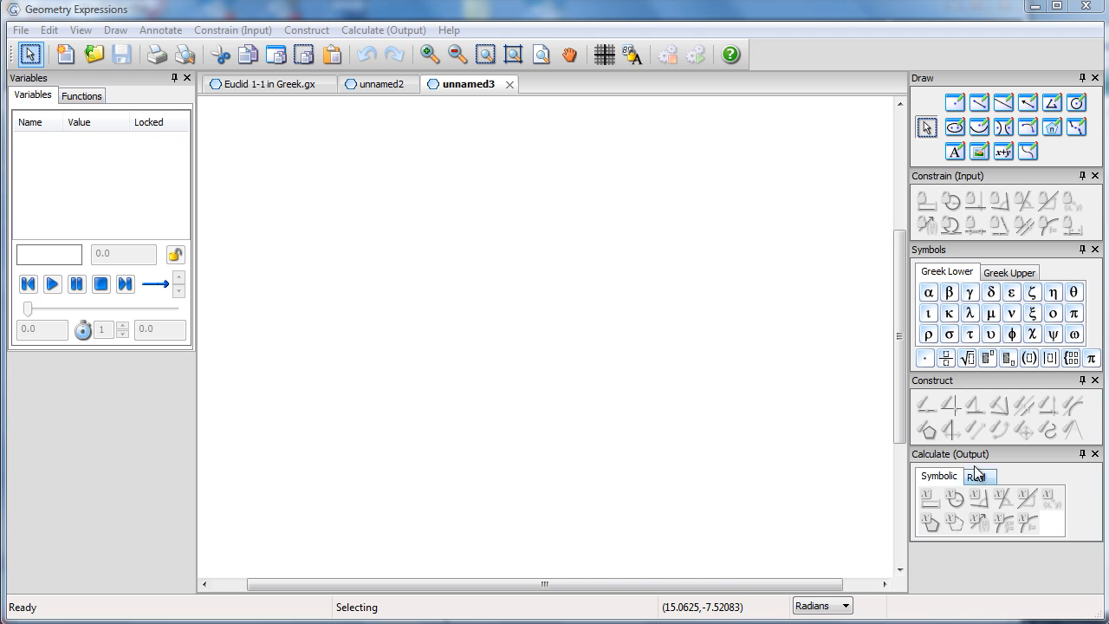
Draw a nearly horizontal segment AB across the lower part of the canvas, with A at about (-5.1, -1.6)
left_click(979, 102)
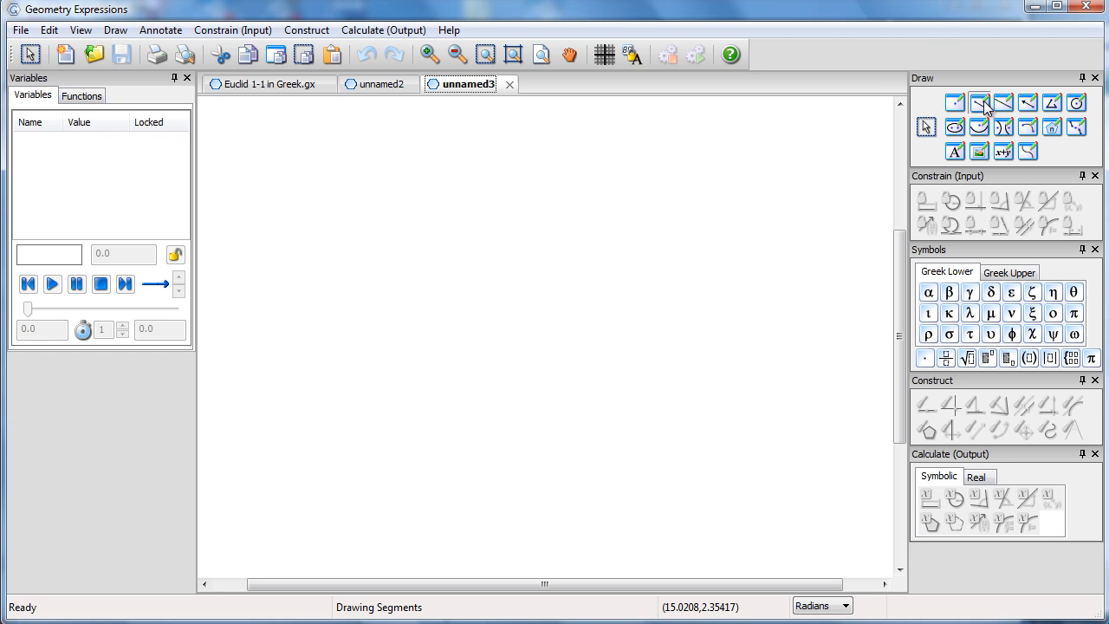
left_click_drag(330, 403, 613, 424)
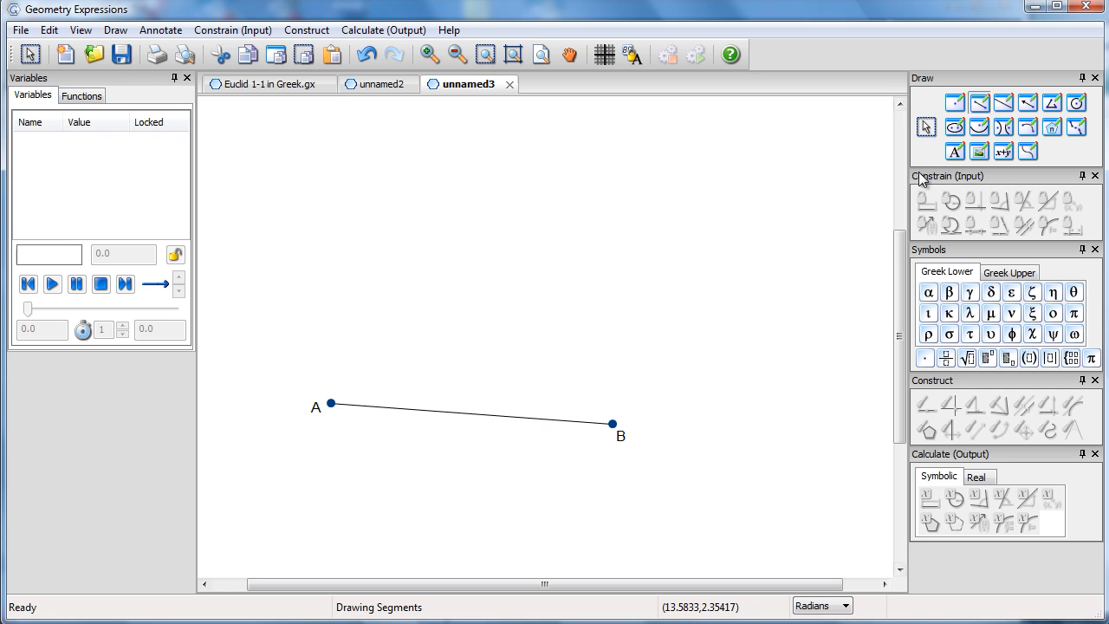
left_click(926, 127)
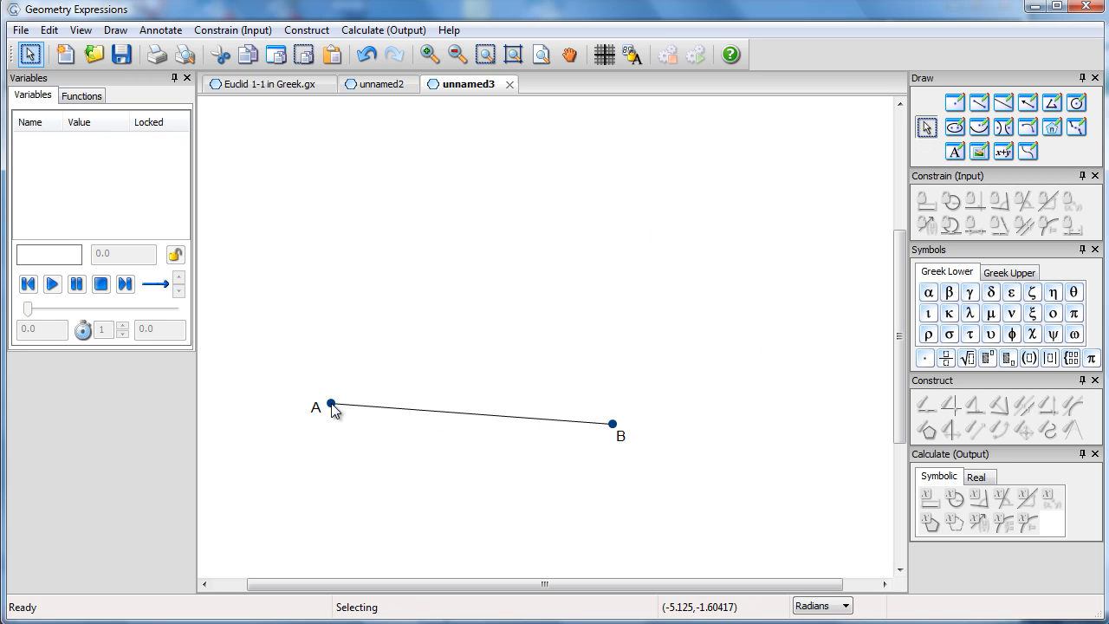
Constrain point A's coordinates to (x0, y0) and point B's to (x1, y1), and place each coordinate label below its point
left_click(332, 404)
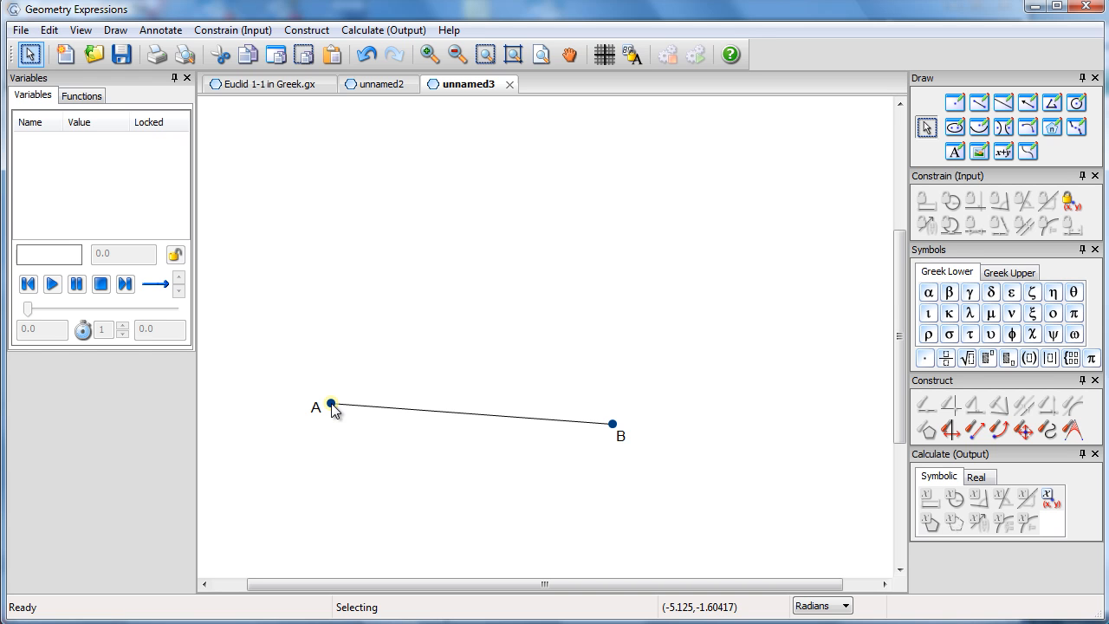
left_click(1074, 201)
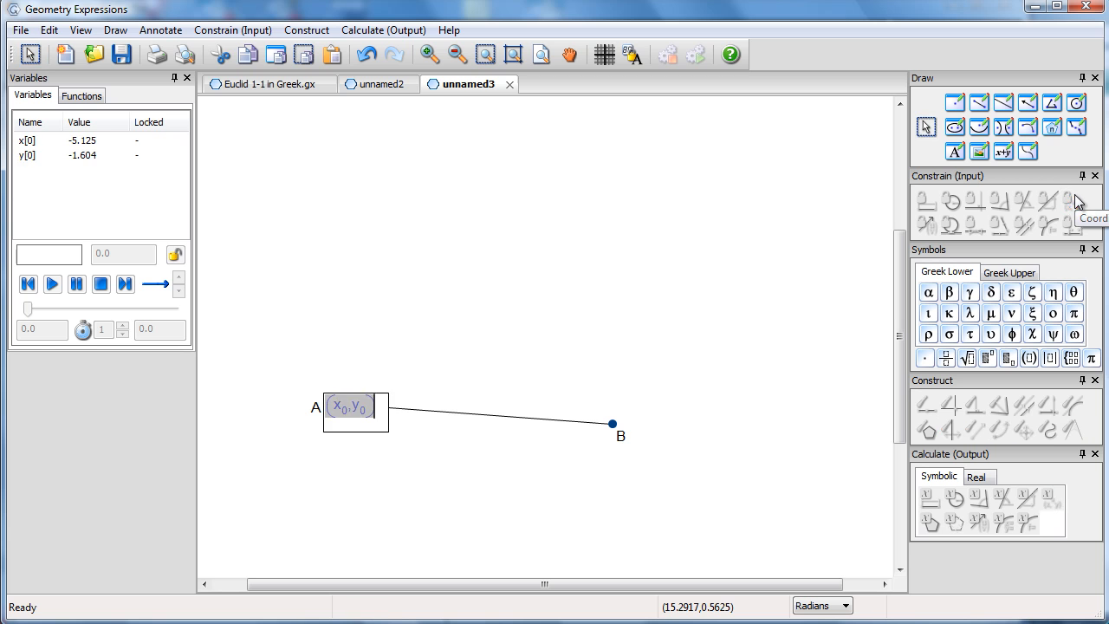
left_click(759, 286)
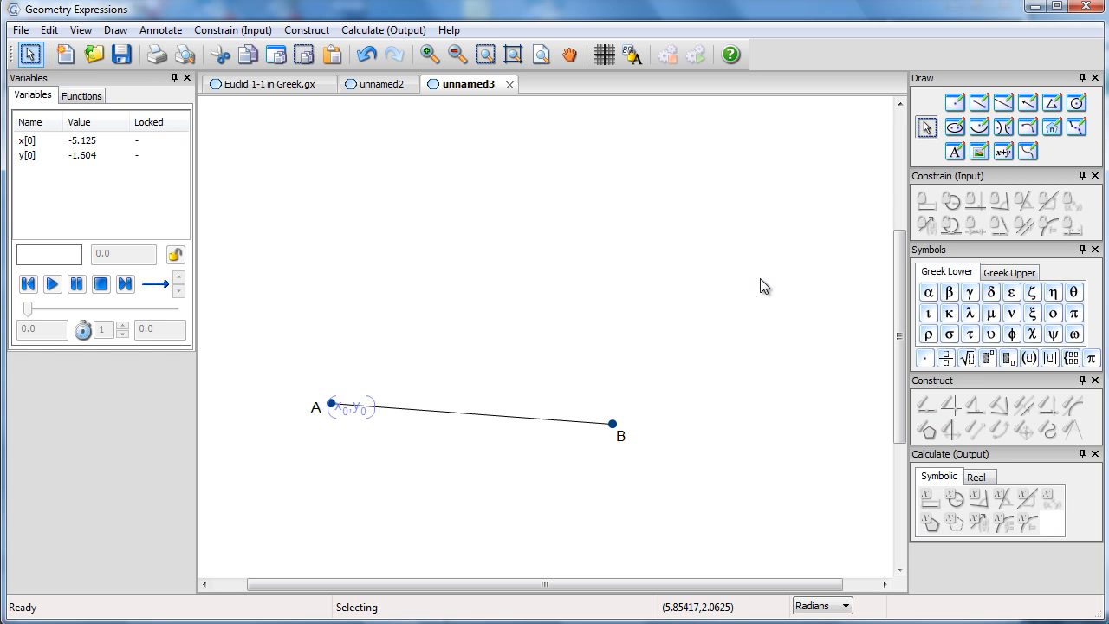
left_click(613, 424)
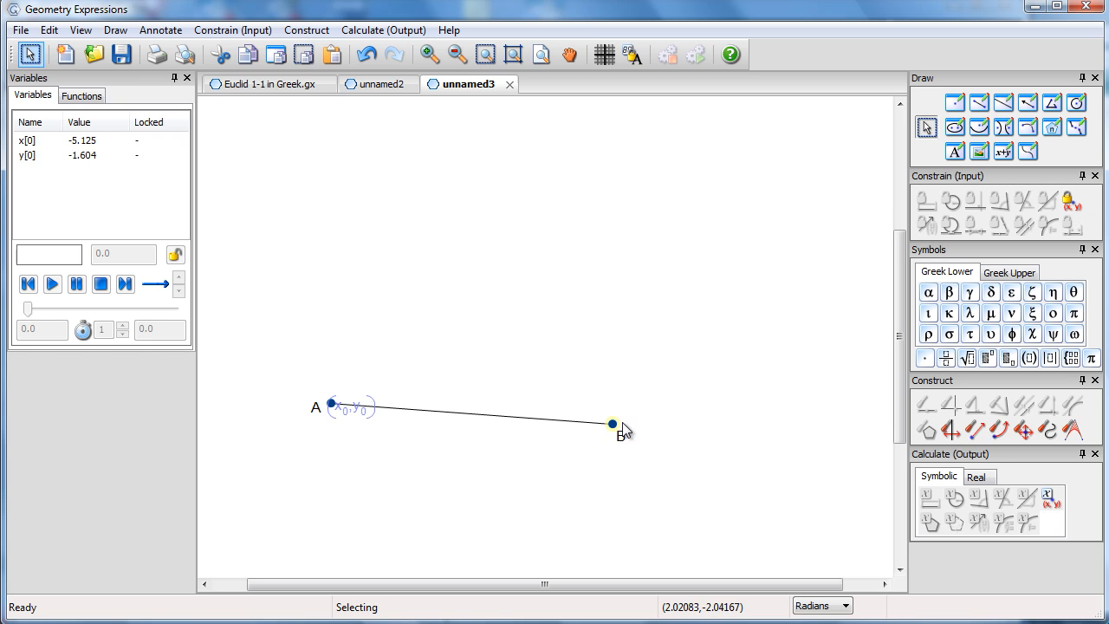
left_click(1071, 207)
left_click(733, 314)
left_click_drag(627, 426, 634, 463)
left_click_drag(364, 410, 355, 435)
left_click(458, 327)
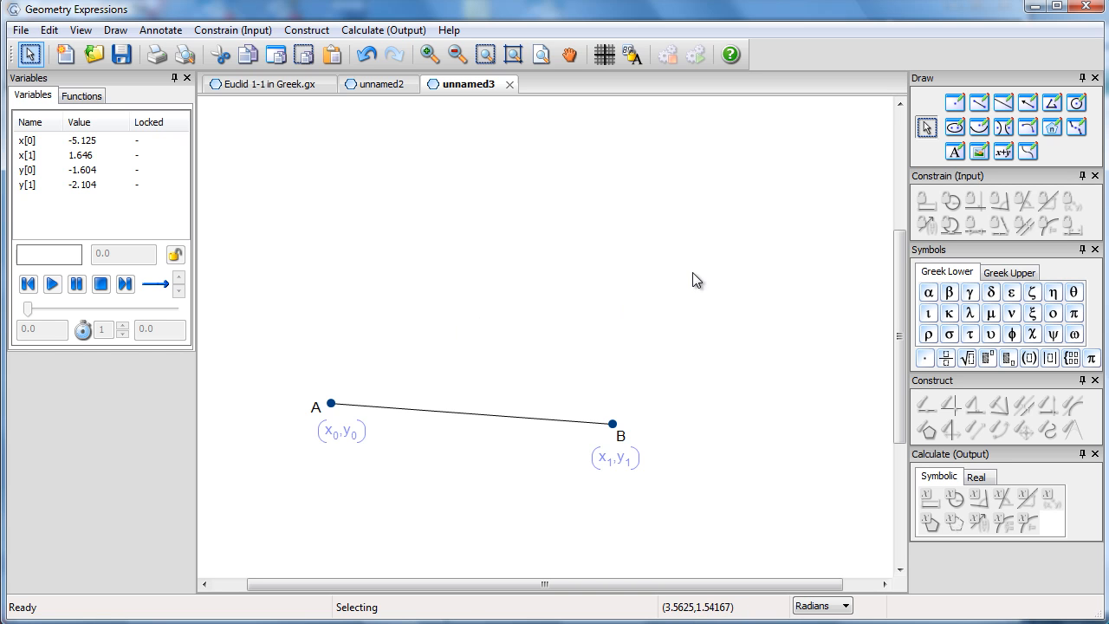
Draw circles centred at A through B and at B through A, and join their upper intersection C to A and B with segments
left_click(1076, 103)
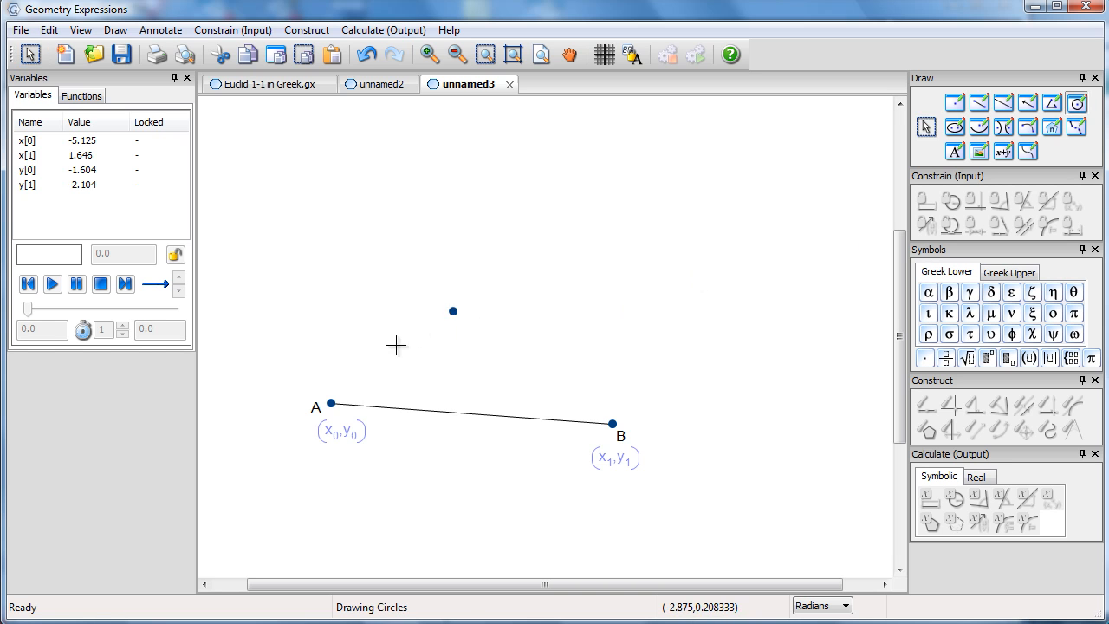
mouse_move(333, 401)
left_mouse_down()
mouse_move(613, 420)
mouse_move(332, 404)
left_mouse_up()
left_click(979, 102)
mouse_move(332, 403)
left_mouse_down()
mouse_move(433, 299)
mouse_move(487, 168)
mouse_move(613, 424)
left_mouse_up()
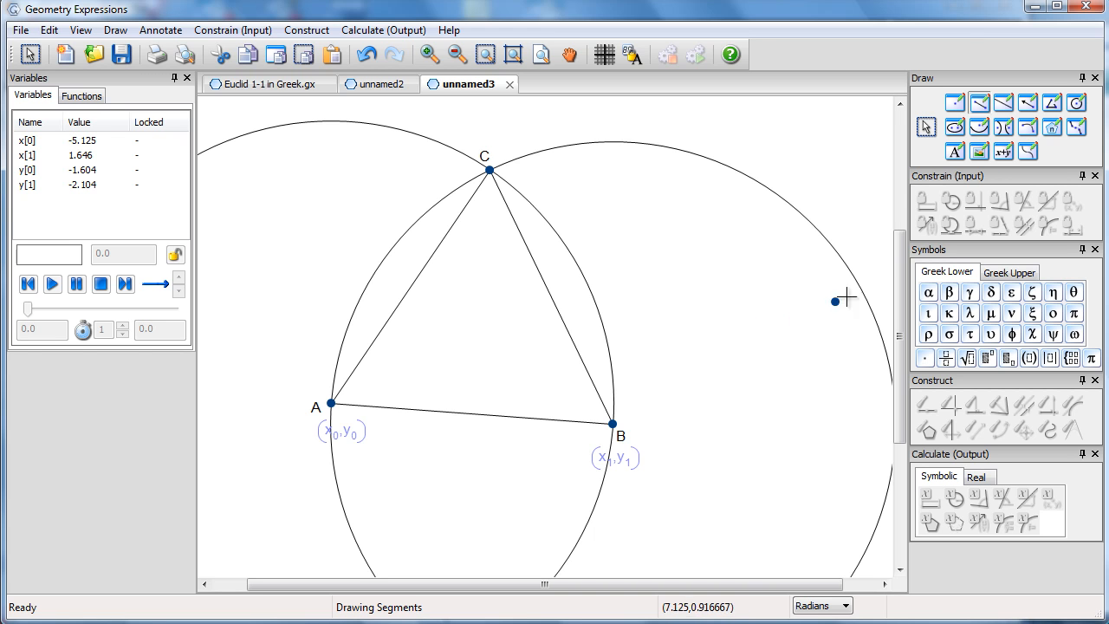
left_click(926, 128)
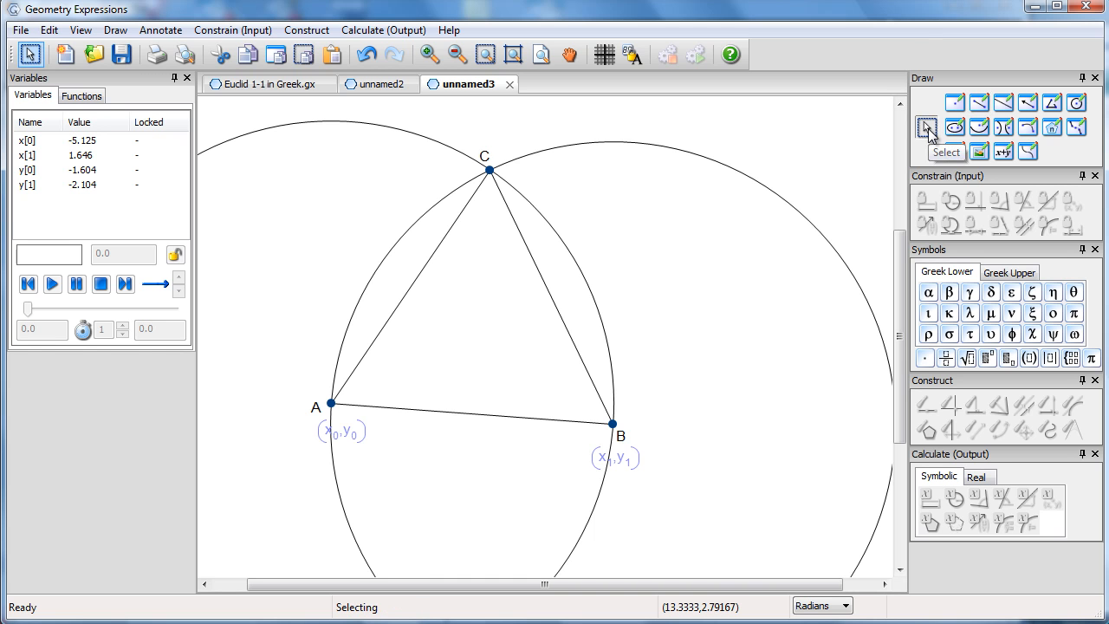
Give the circle centred at B the visibility condition vis>=1
left_click(419, 220)
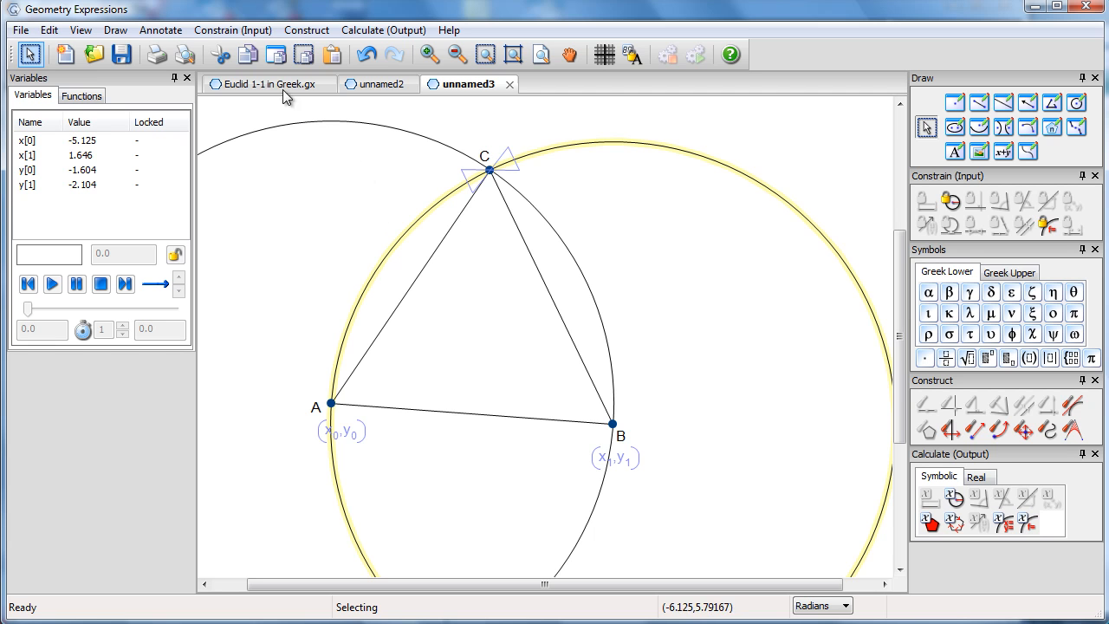
right_click(417, 227)
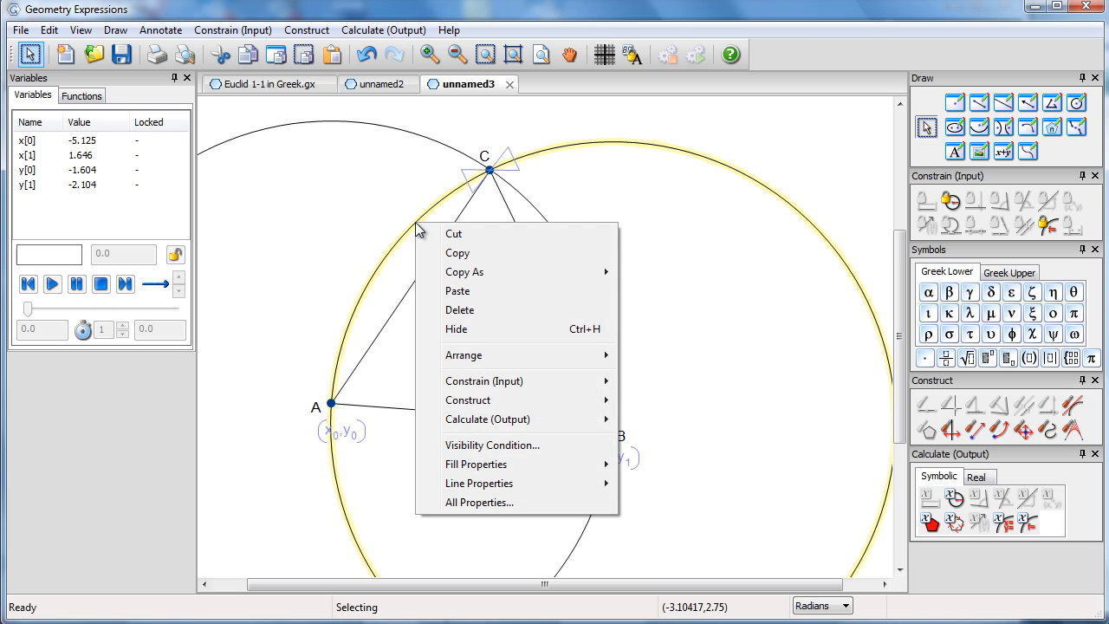
left_click(482, 445)
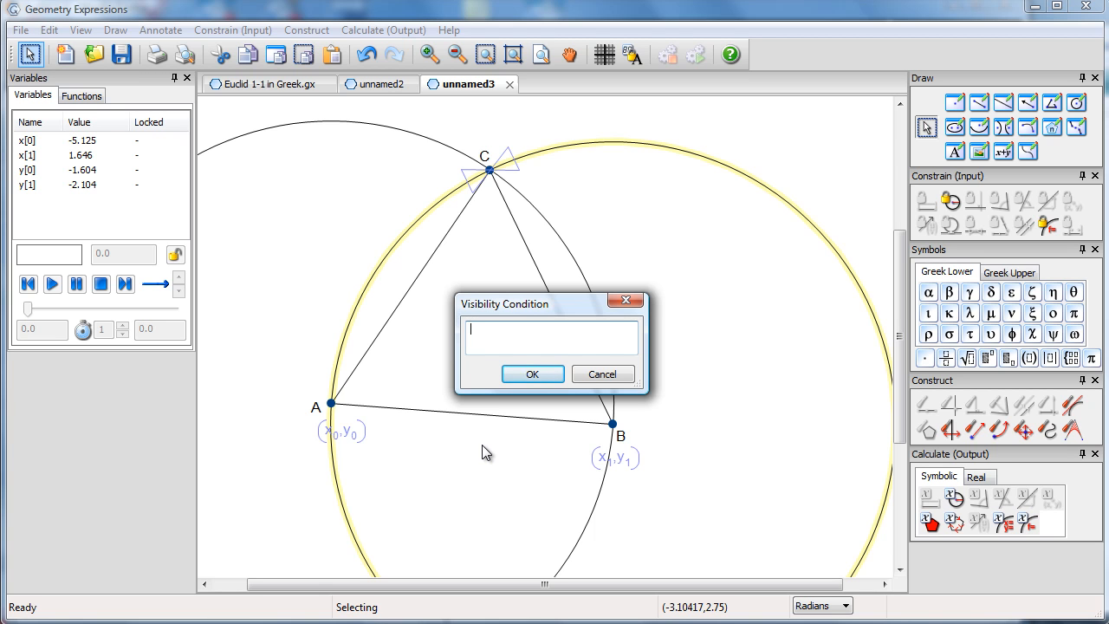
type("vis>=1")
left_click(533, 374)
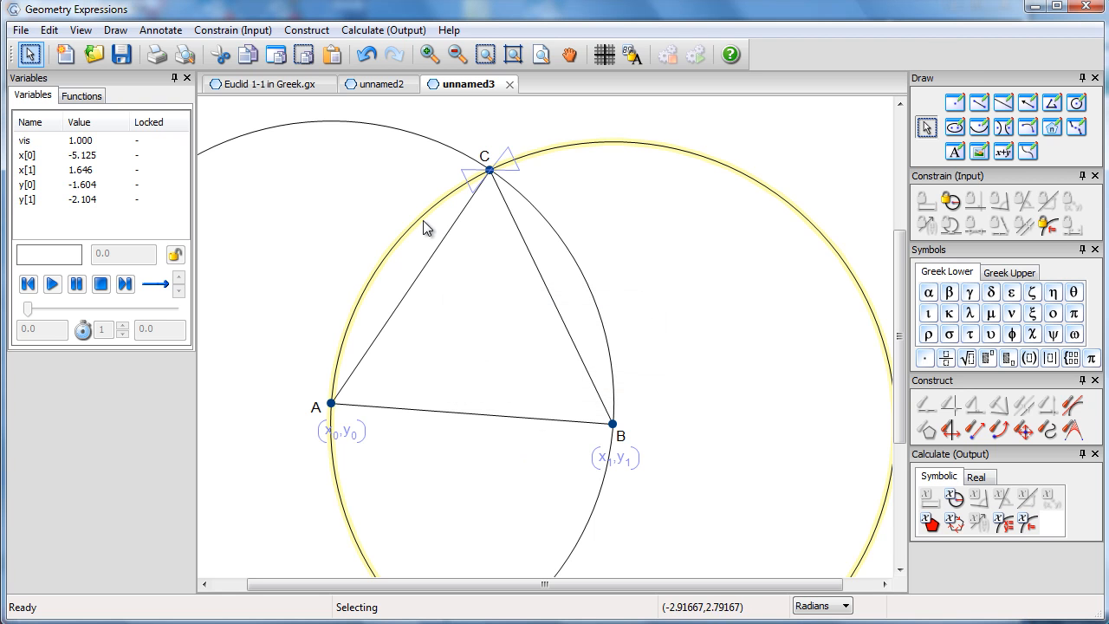
Set the variable vis to 0 and lock it
left_click(81, 143)
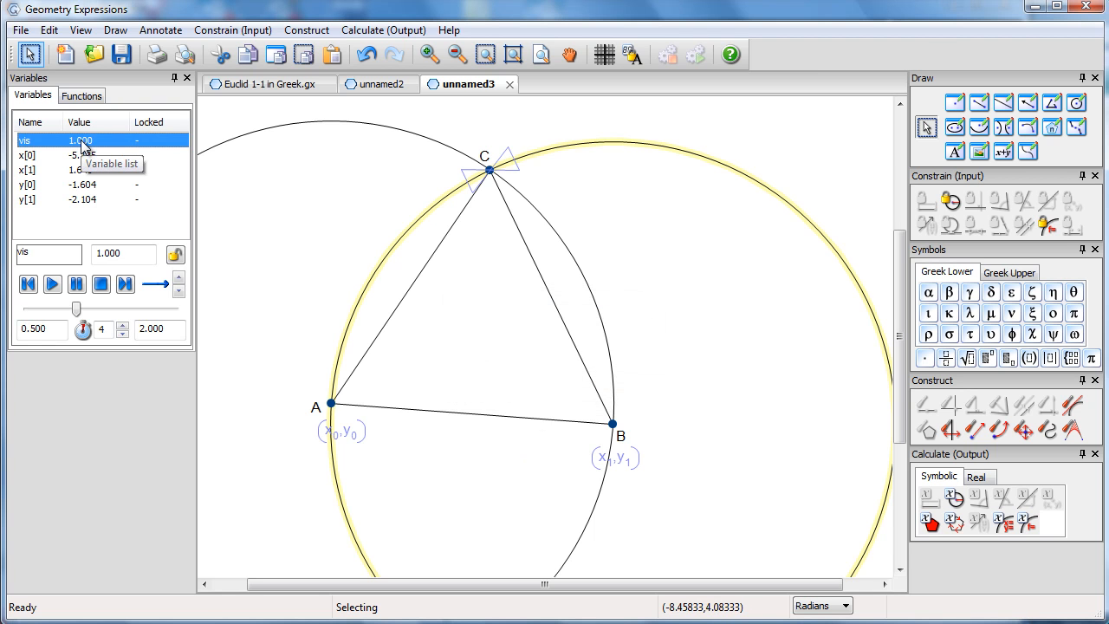
double_click(125, 252)
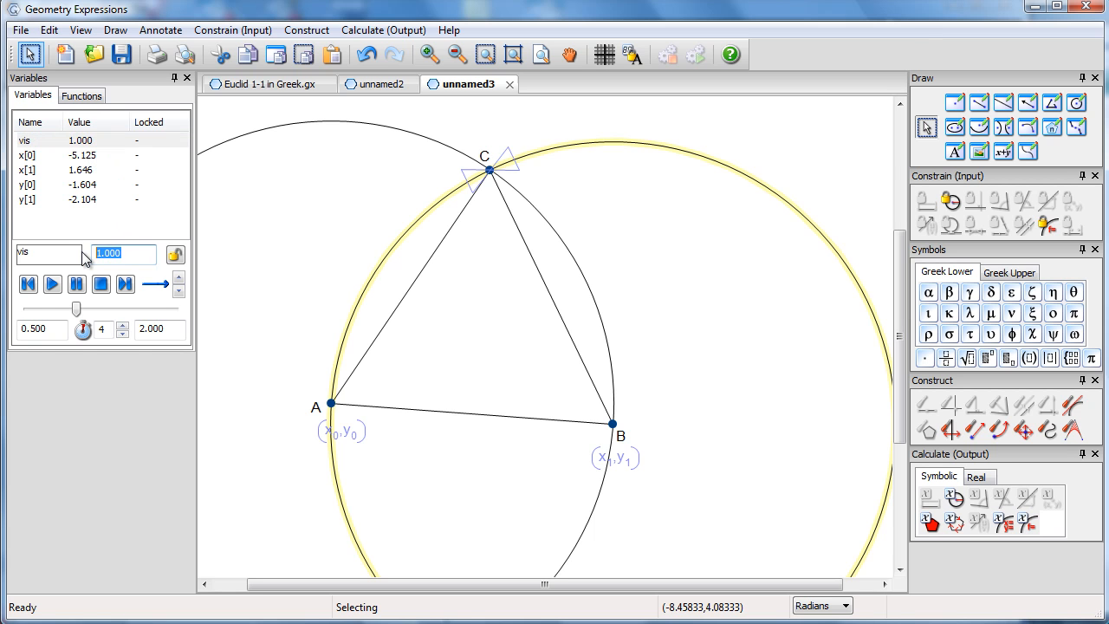
type("0")
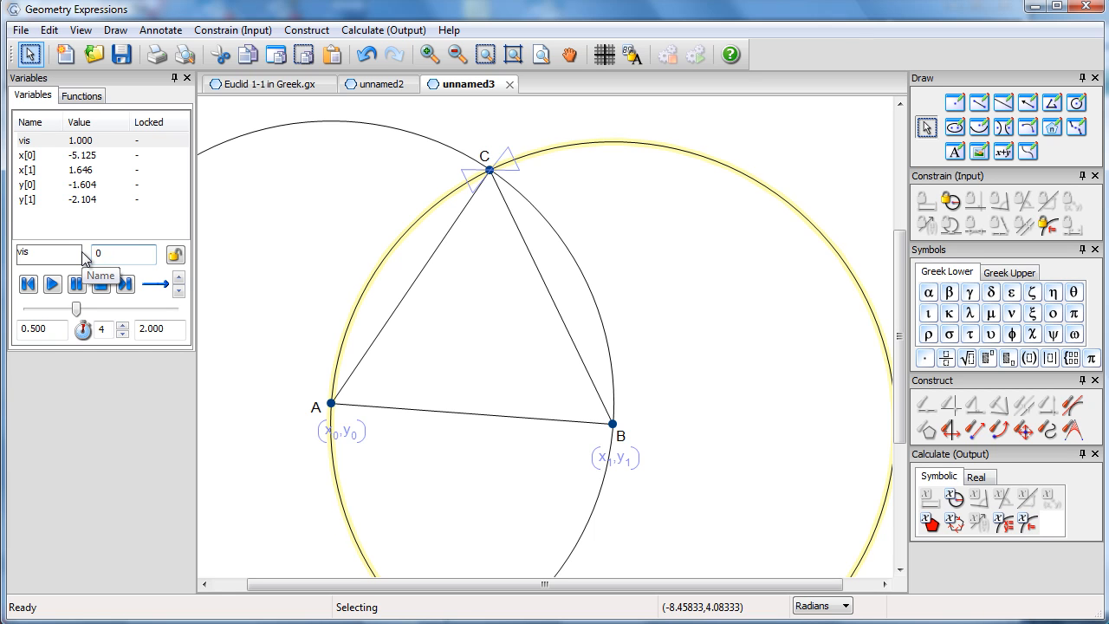
key("Return")
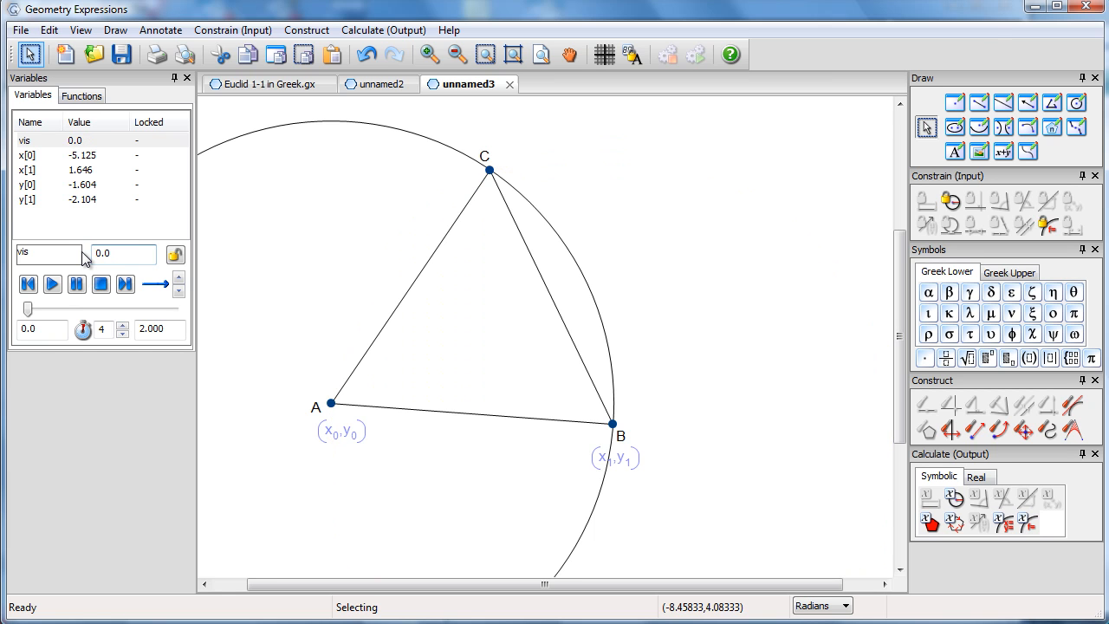
left_click(175, 256)
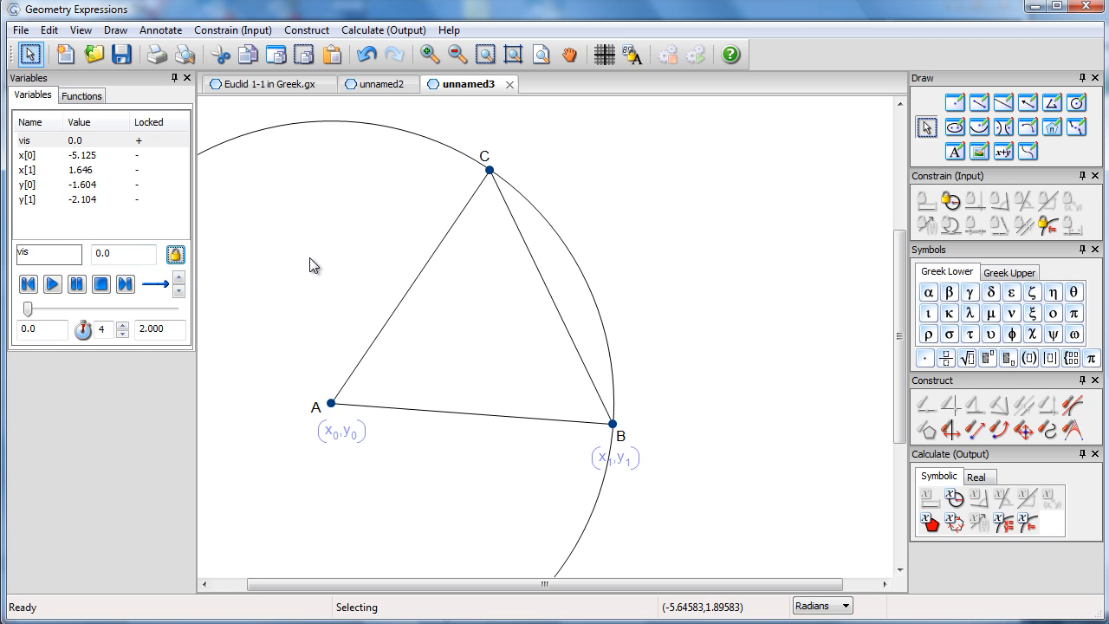
Give the circle centred at A the visibility condition vis>=2
right_click(434, 143)
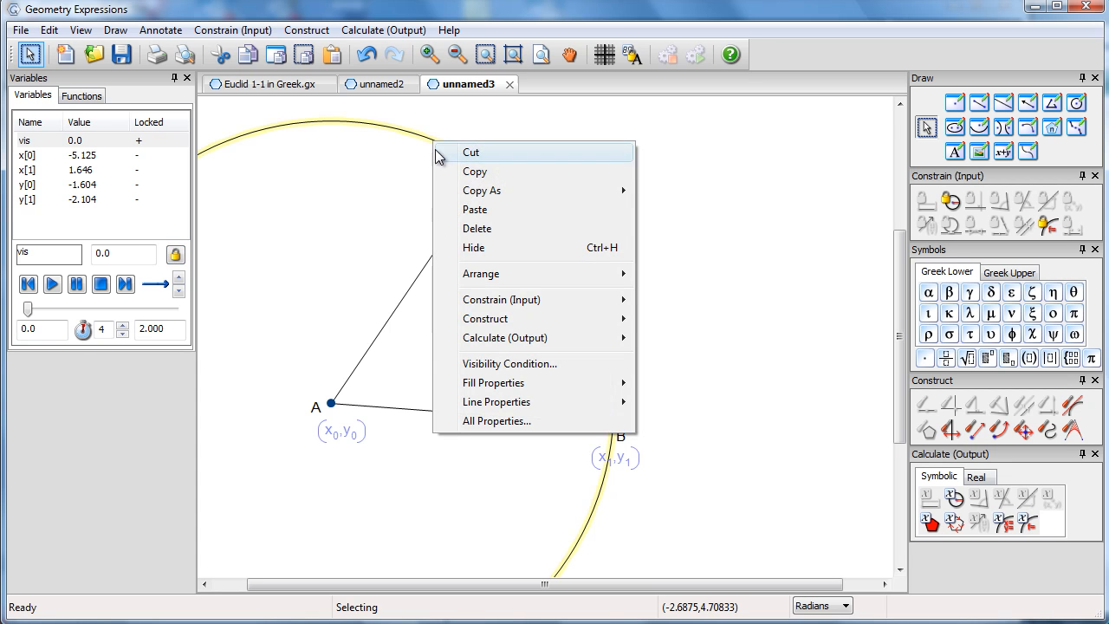
left_click(498, 364)
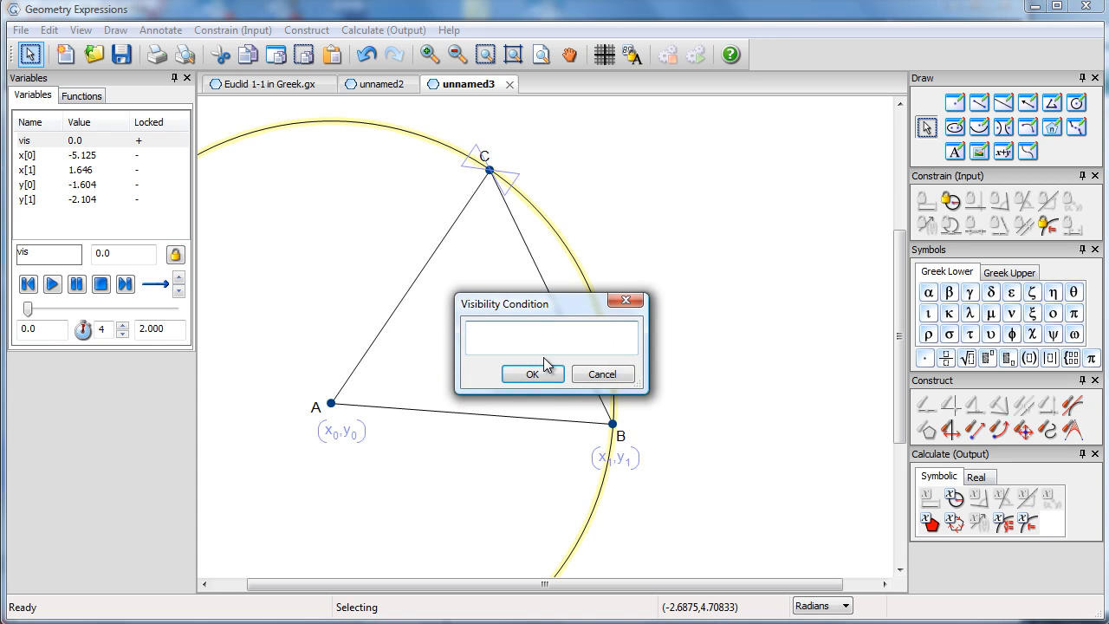
type("vis>=2")
left_click(544, 373)
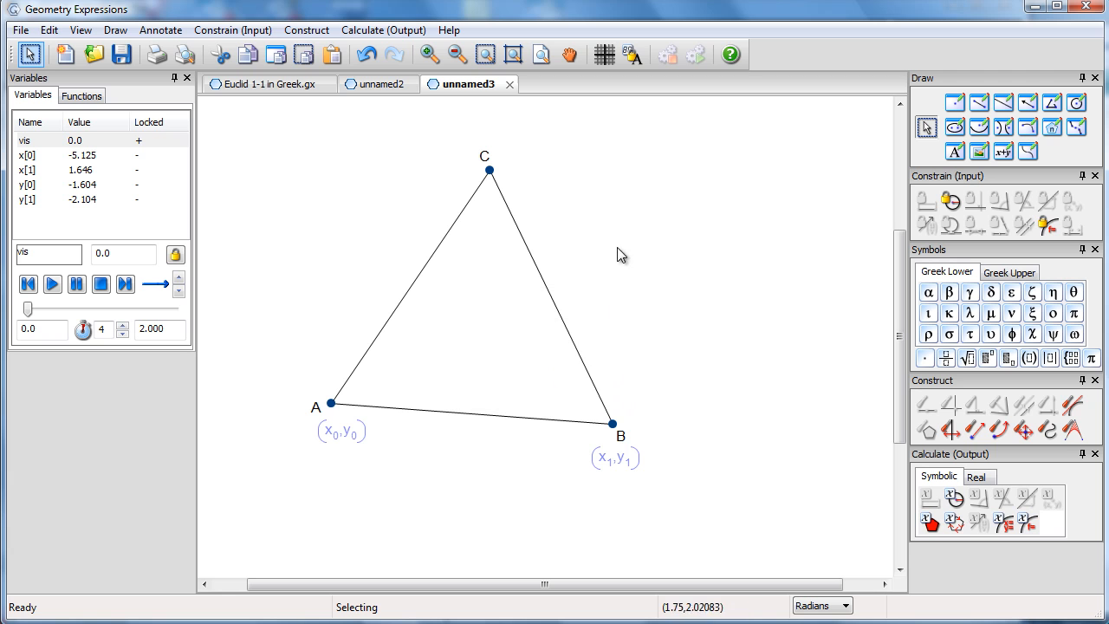
Apply the visibility condition vis>=3 to point C and segments AC and BC together
left_click(491, 171)
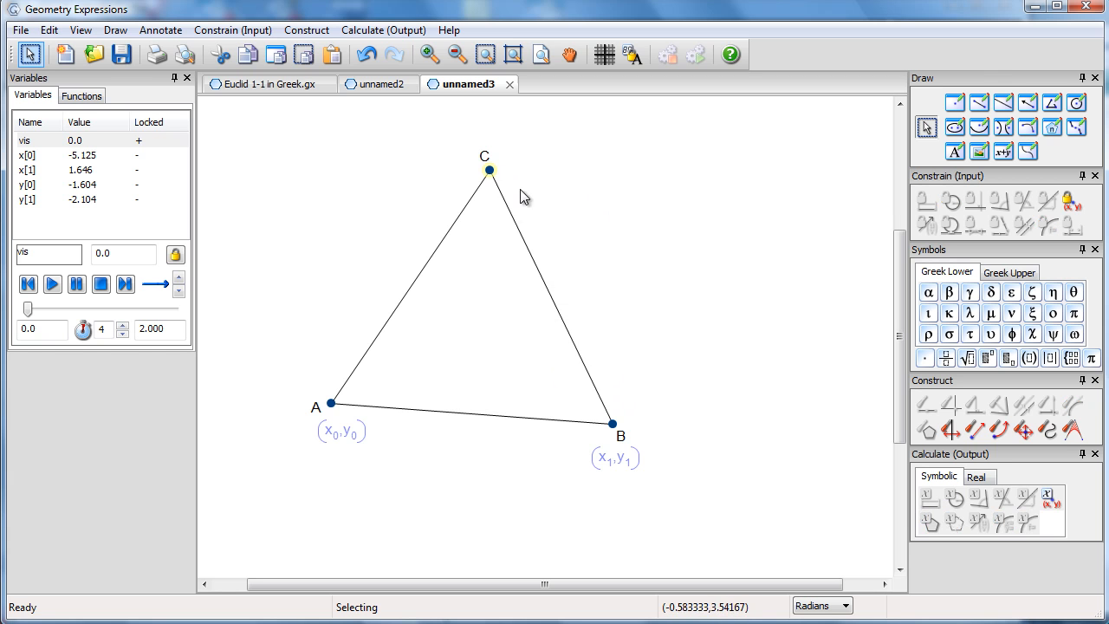
left_click(452, 226)
left_click(528, 250, "shift")
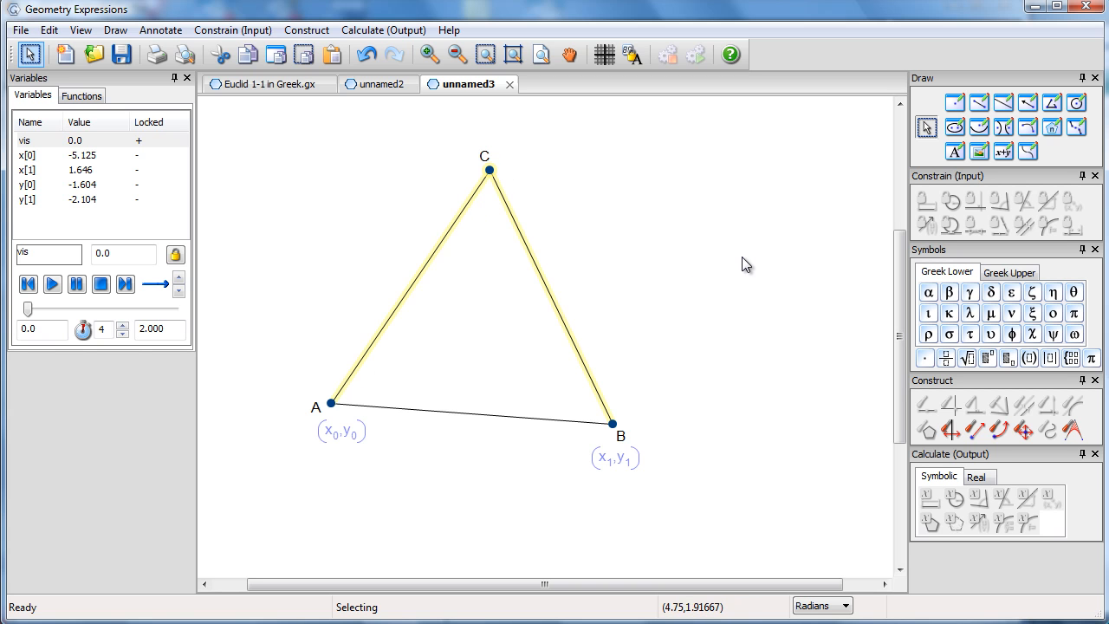
right_click(536, 268)
left_click(611, 451)
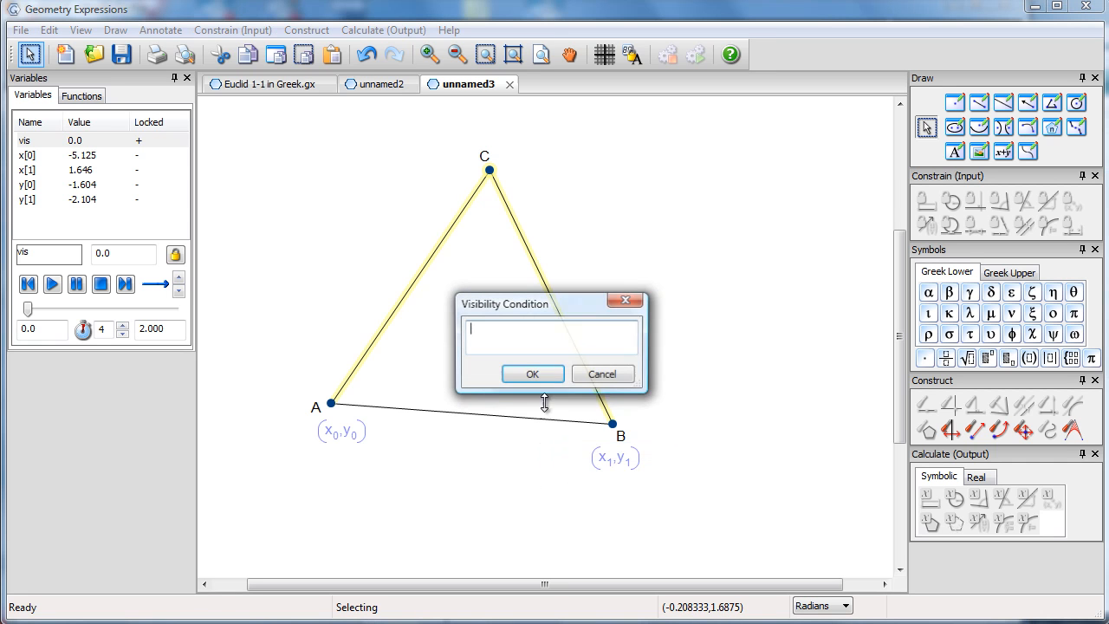
type("vi")
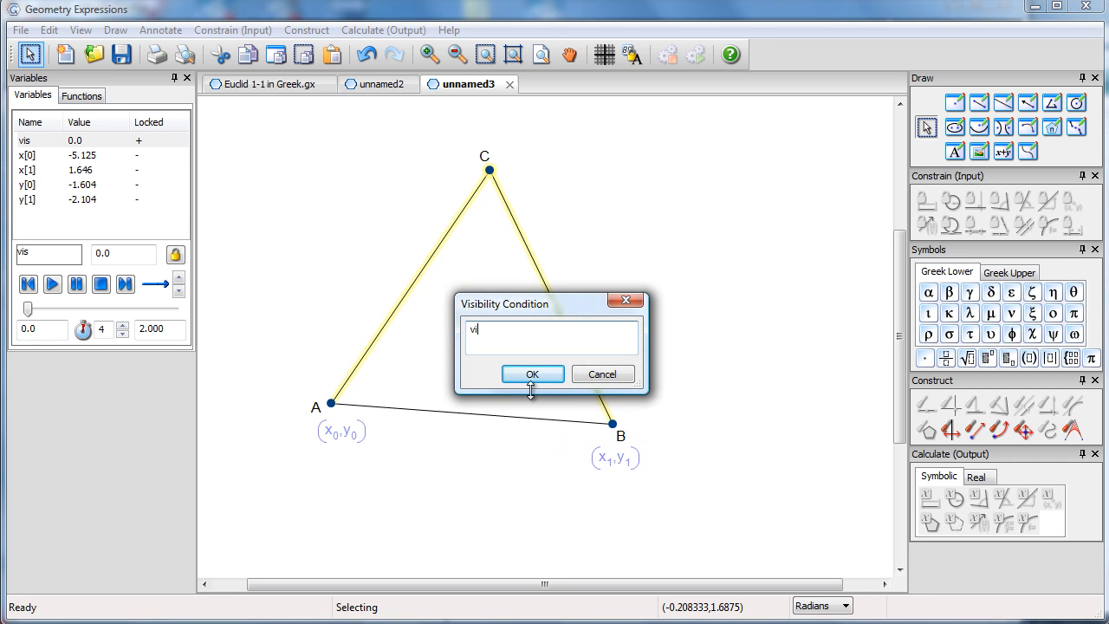
type("s>=3")
left_click(522, 377)
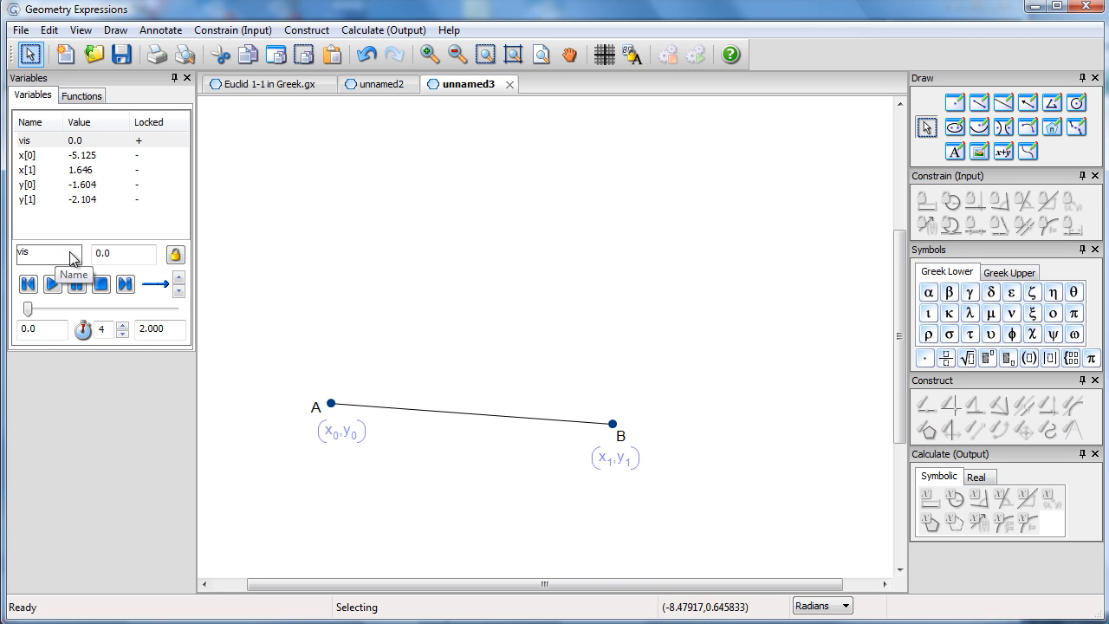
Set vis to 1, 2 and 3 in turn to test the staged visibility of the circles and triangle sides
double_click(94, 254)
type("1")
key("Return")
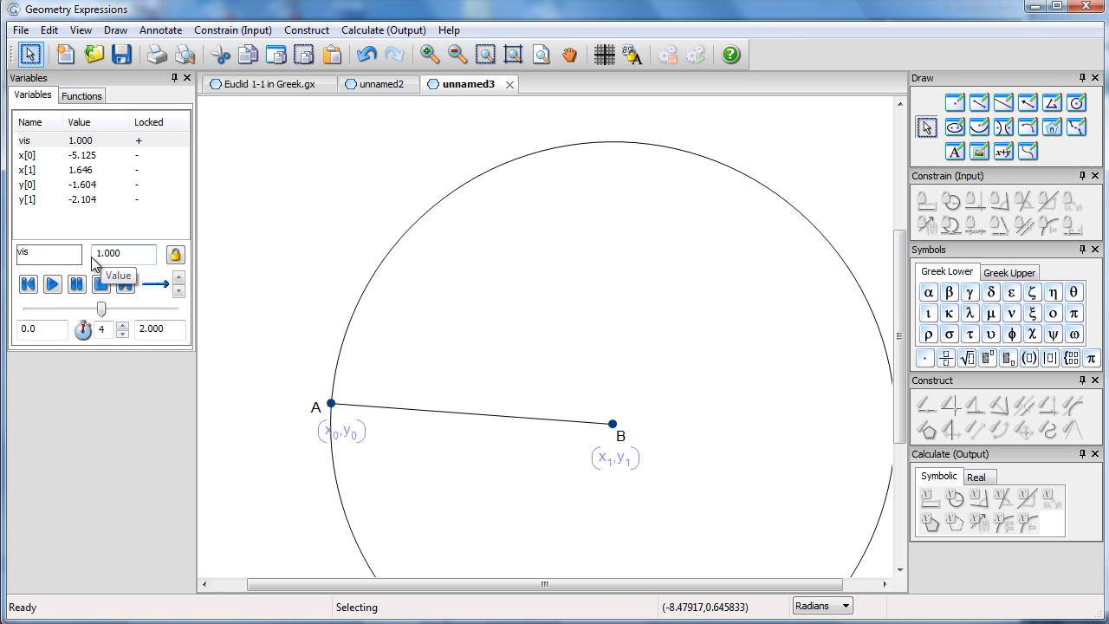
left_click_drag(147, 255, 59, 256)
type("2")
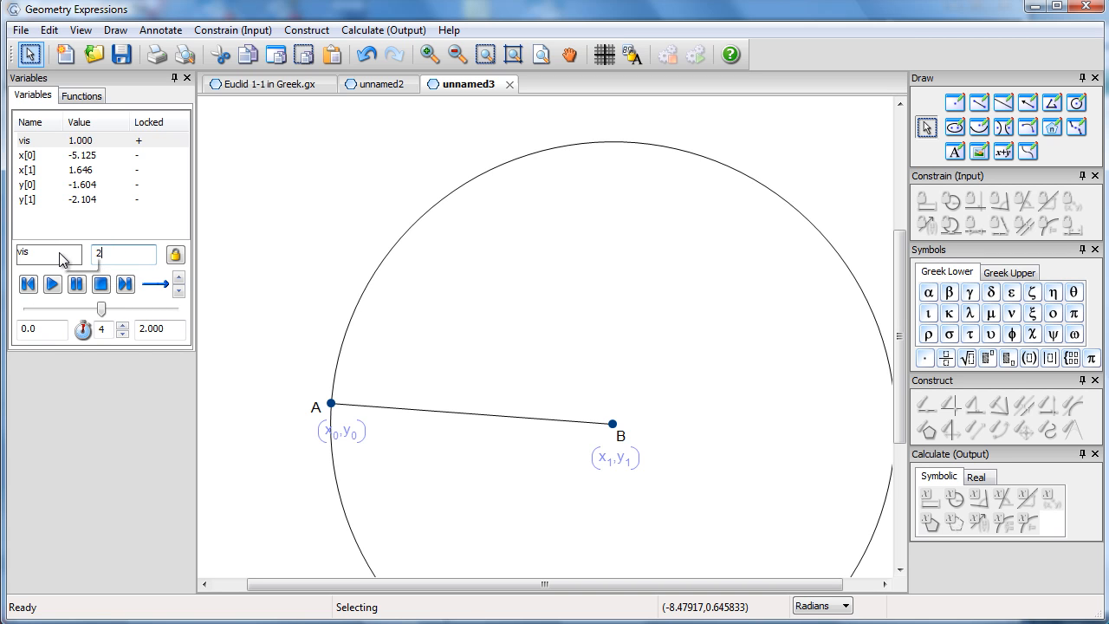
key("Return")
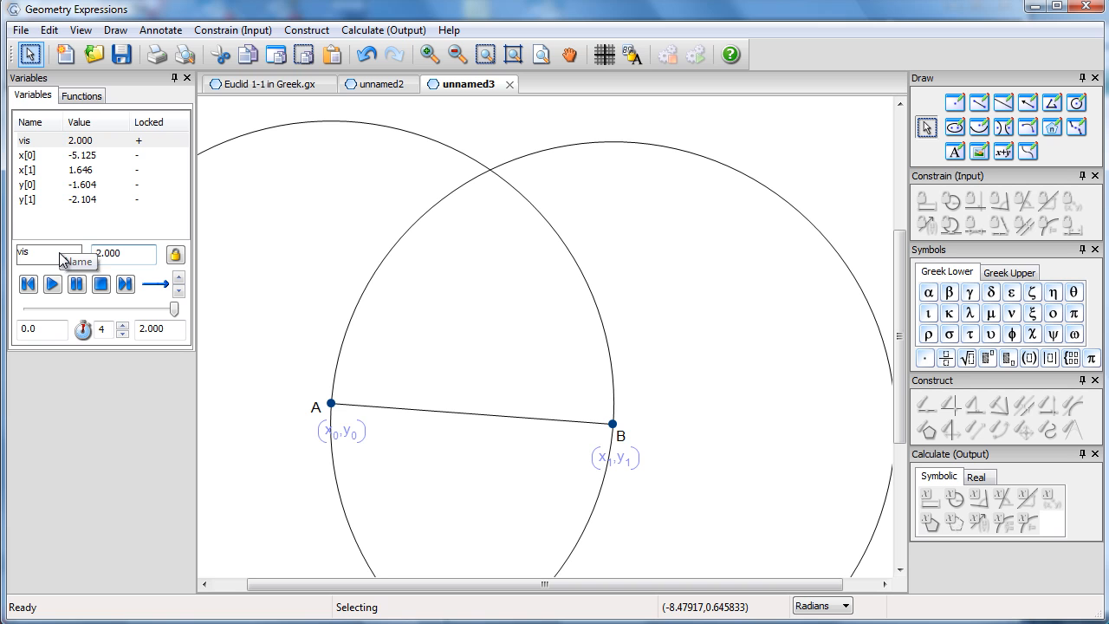
left_click_drag(135, 253, 97, 253)
type("3")
key("Return")
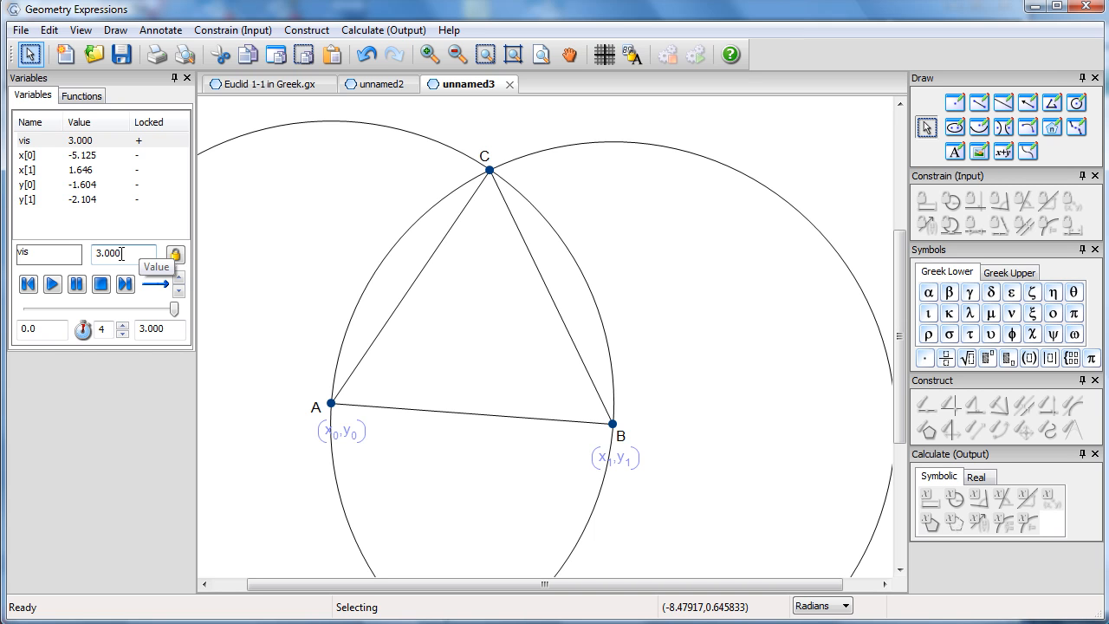
Reset vis to 0 so the construction returns to its starting stage
left_click_drag(121, 253, 83, 256)
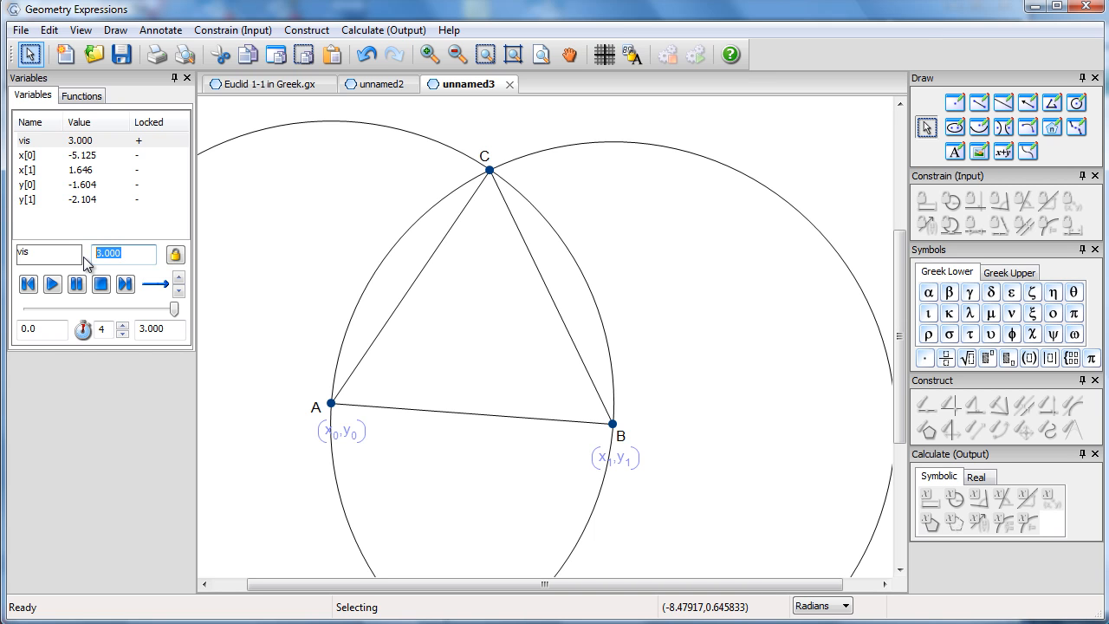
type("0")
key("Return")
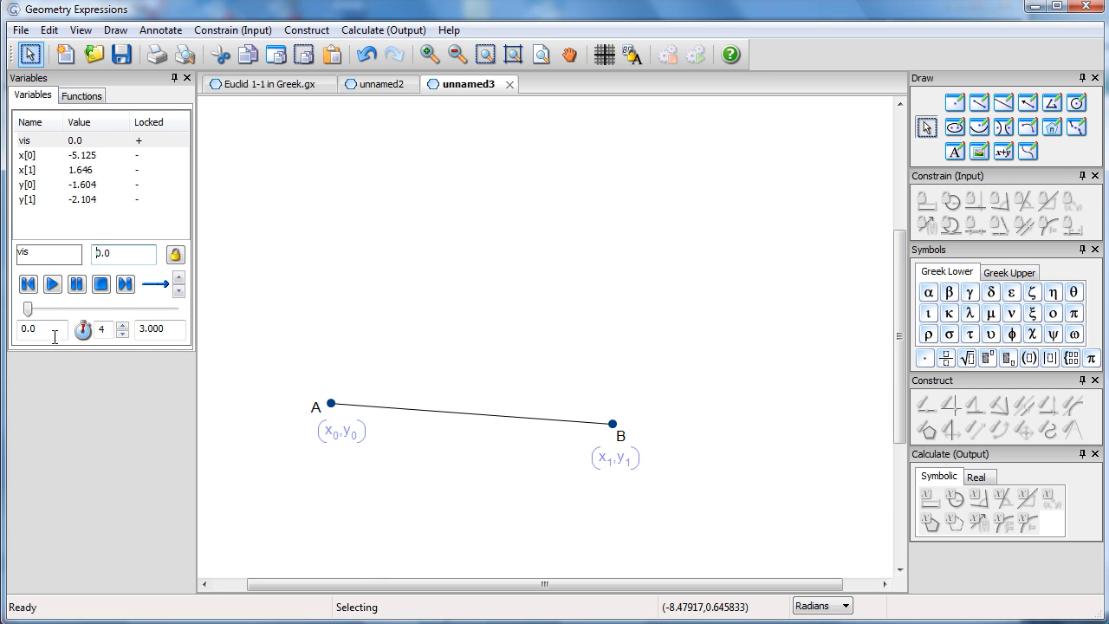
left_click(37, 327)
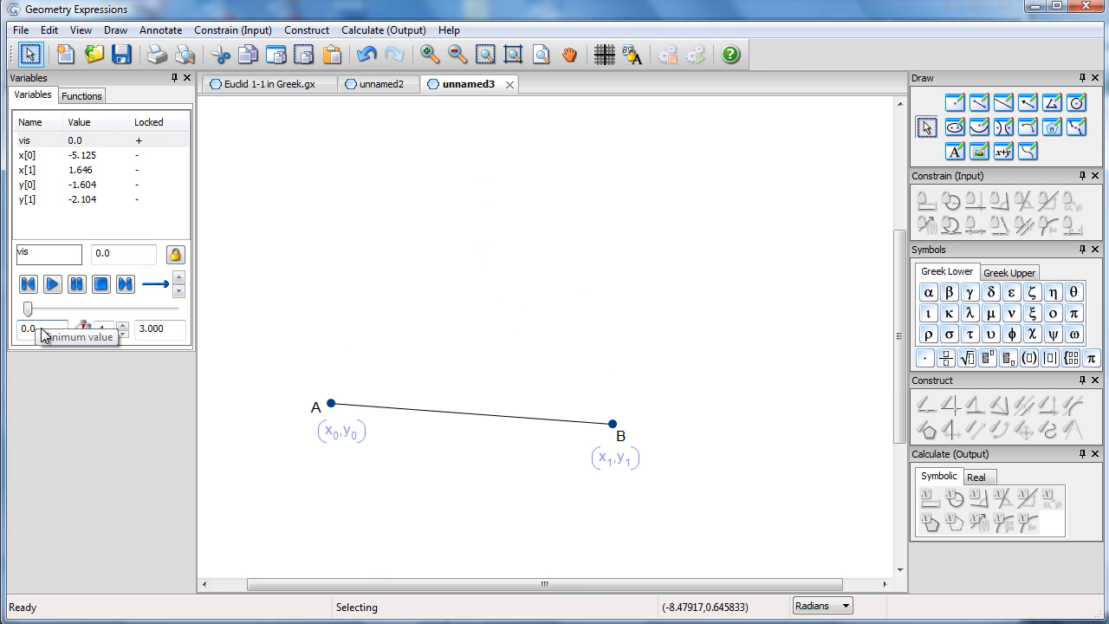
left_click(168, 327)
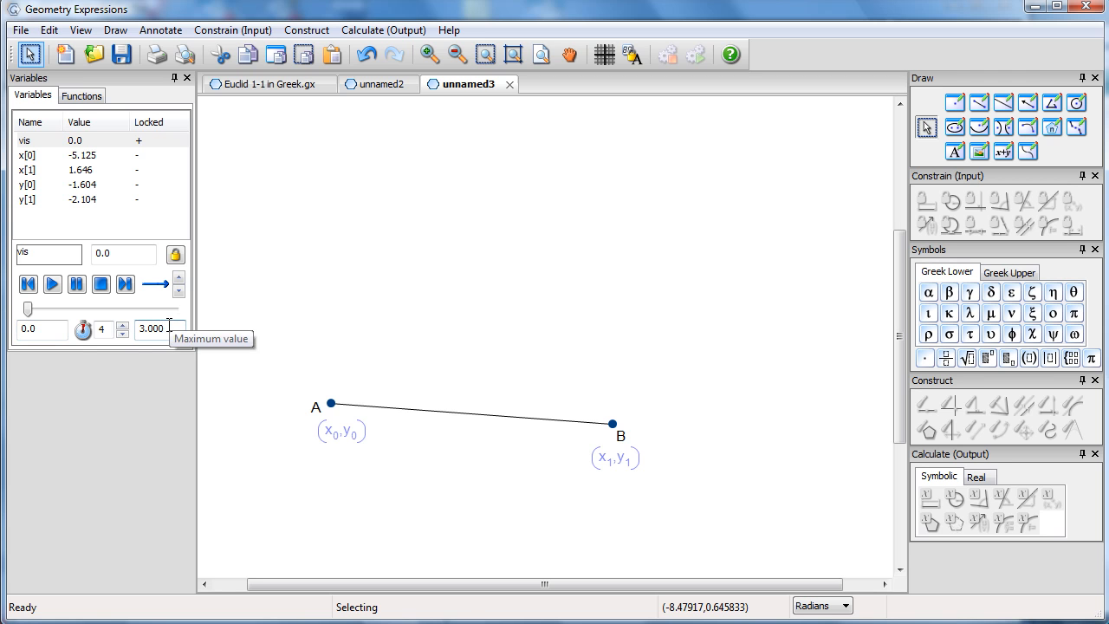
mouse_move(28, 309)
left_mouse_down()
mouse_move(183, 317)
mouse_move(35, 313)
mouse_move(21, 327)
left_mouse_up()
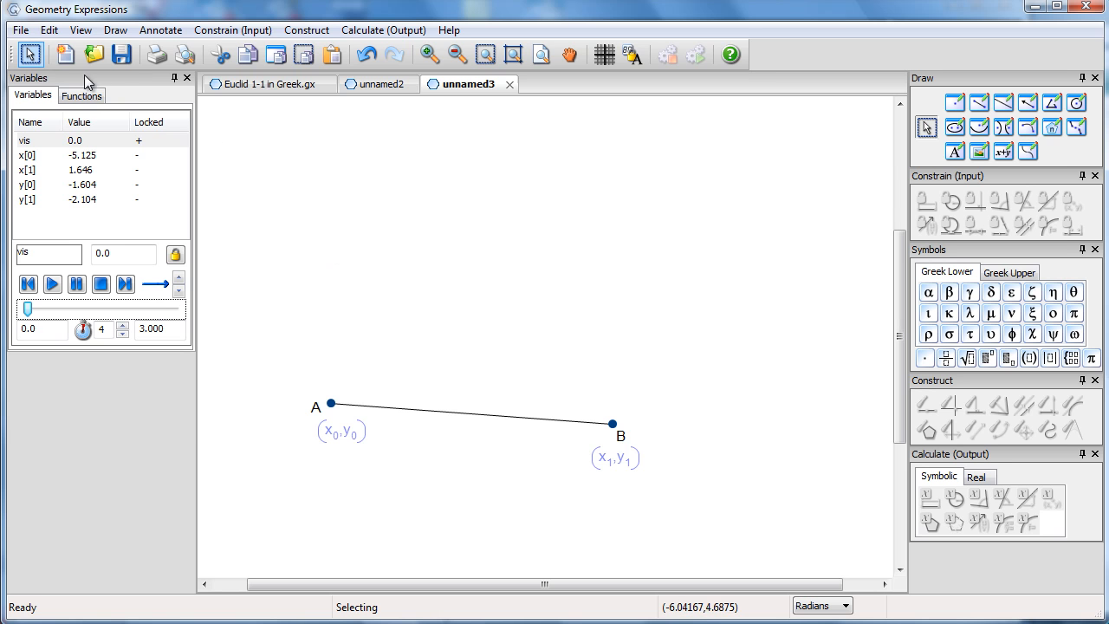
Start exporting the construction as an HTML5 / JavaScript App and set the applet's Auto-scale to False
left_click(15, 32)
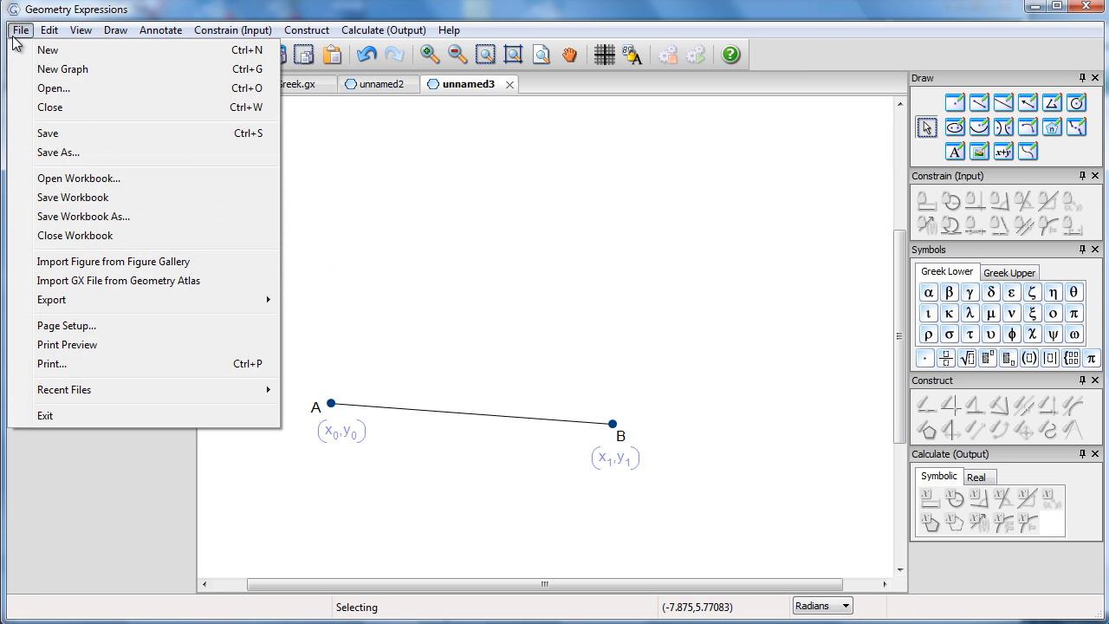
mouse_move(98, 300)
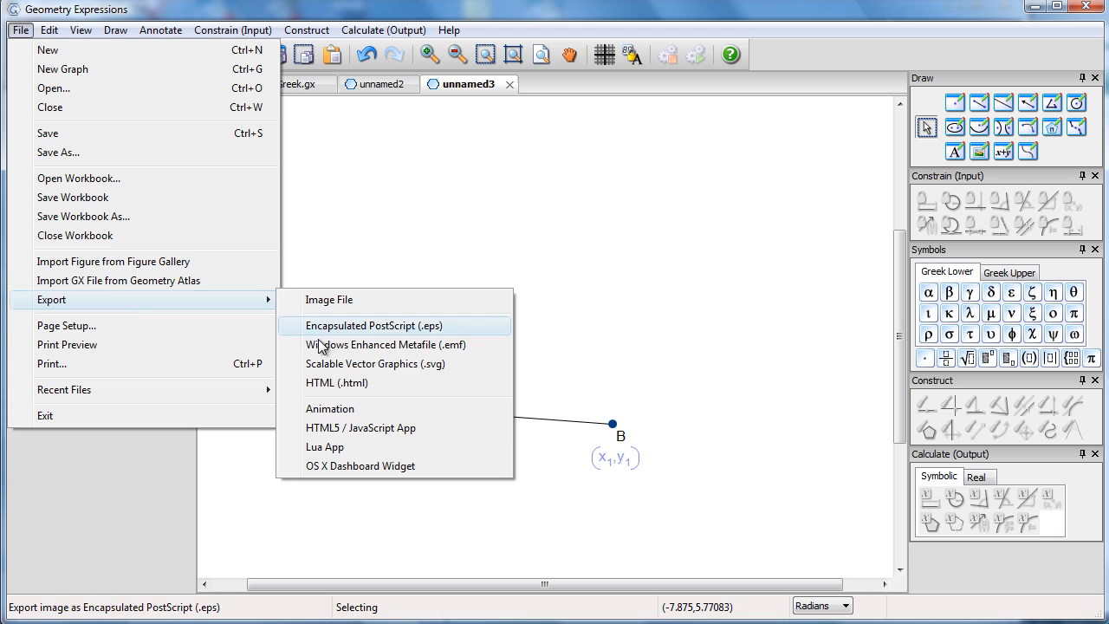
left_click(368, 428)
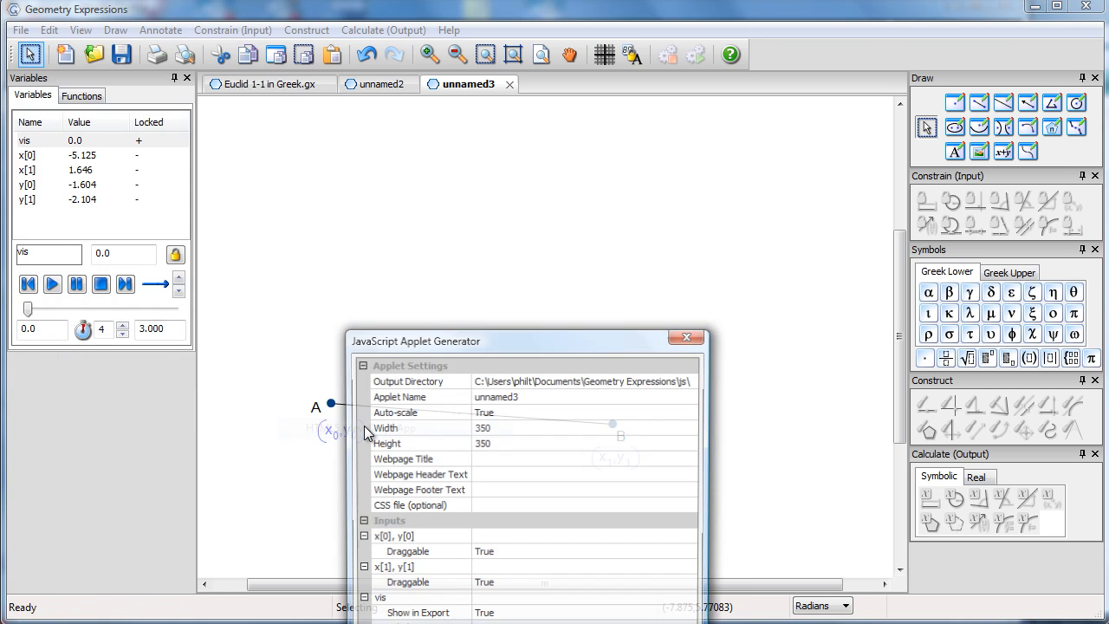
left_click_drag(479, 352, 404, 261)
left_click(438, 322)
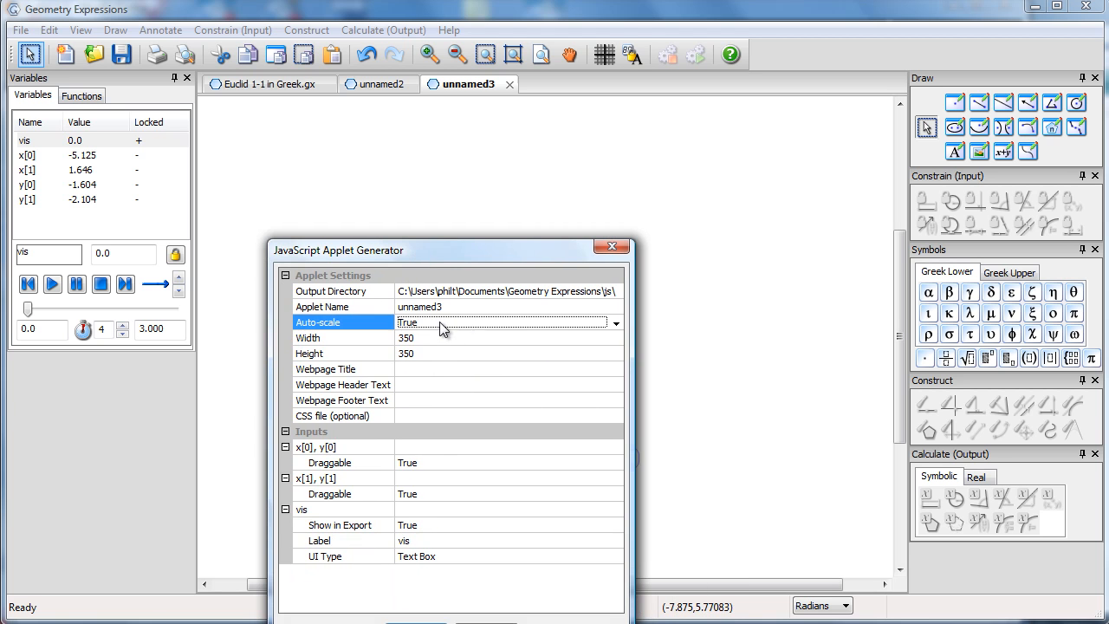
left_click(616, 327)
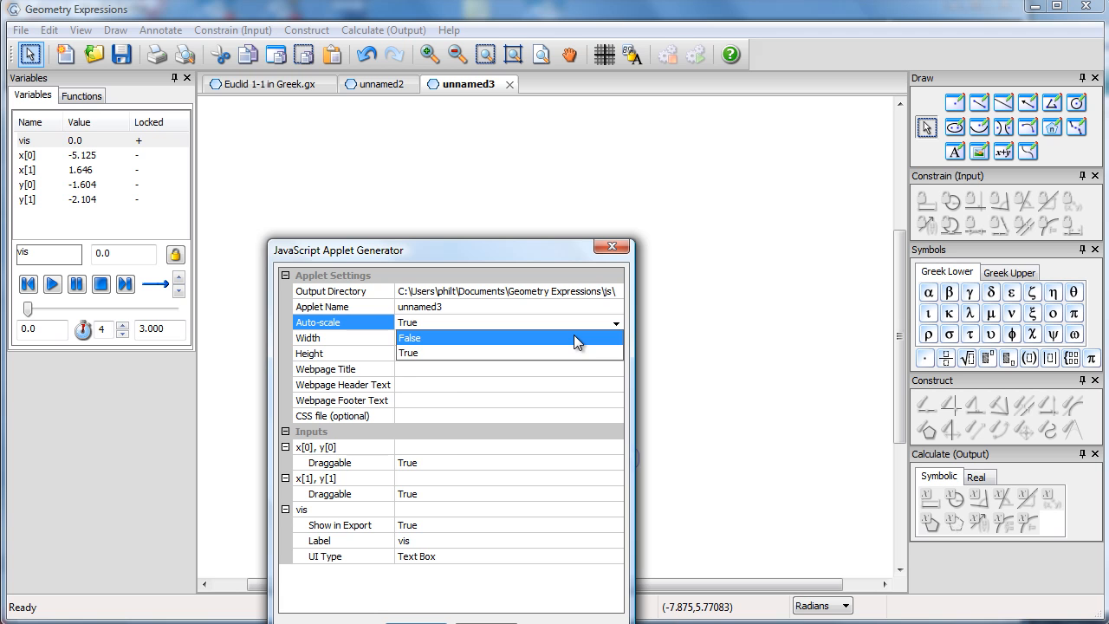
left_click(573, 336)
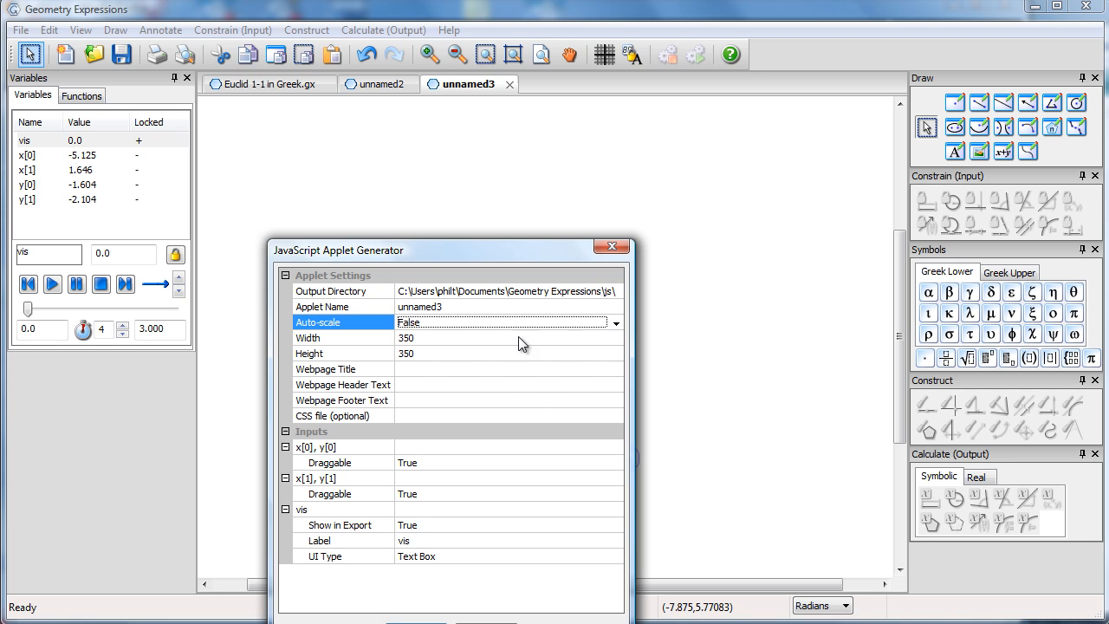
Set the applet's width and height to 500 each
left_click(436, 336)
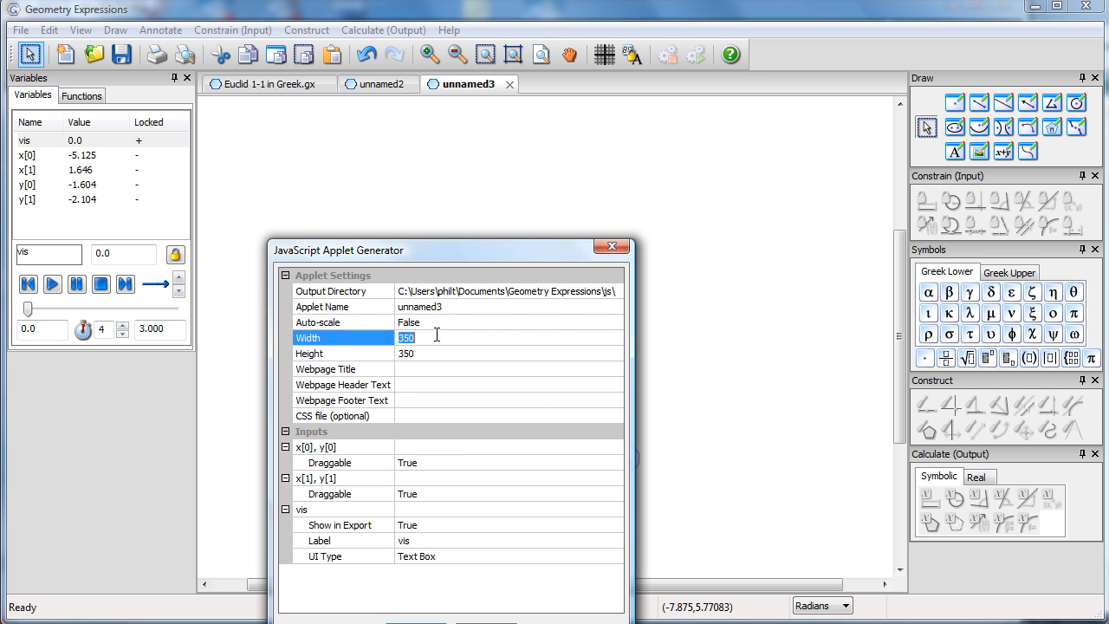
type("500")
left_click(436, 353)
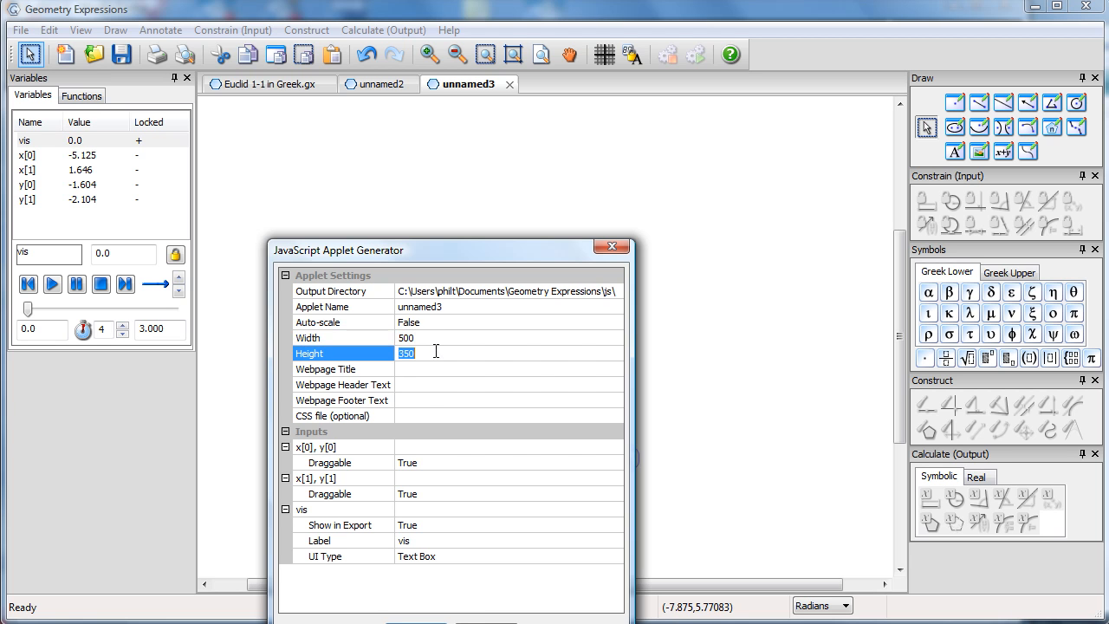
type("500")
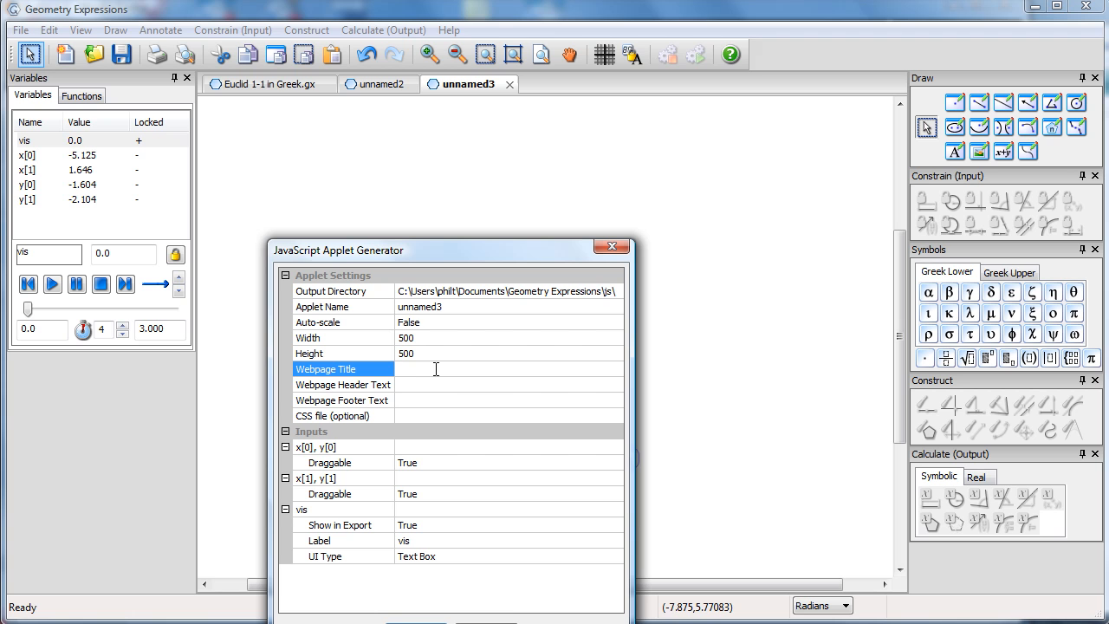
Set the webpage title to "Euclid 1-1" and the header text to "This is Euclid's method of constructing an equilateral triangle"
type("uclid 1-1")
left_click(444, 383)
type("Th")
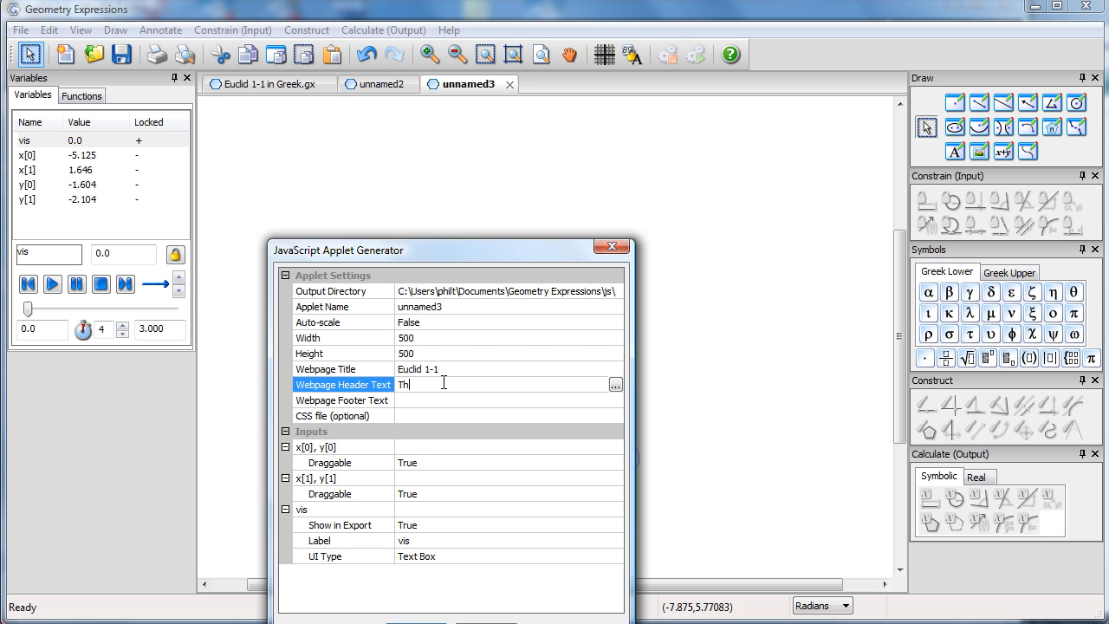
type("is is Euclid's method of constructing an equila")
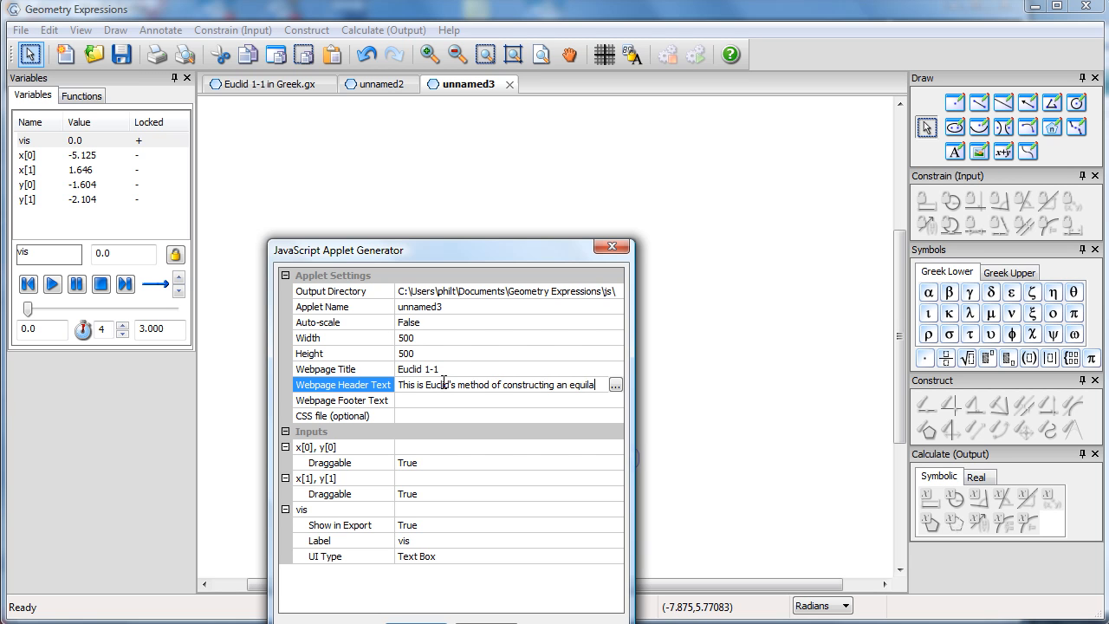
type("teral triangle")
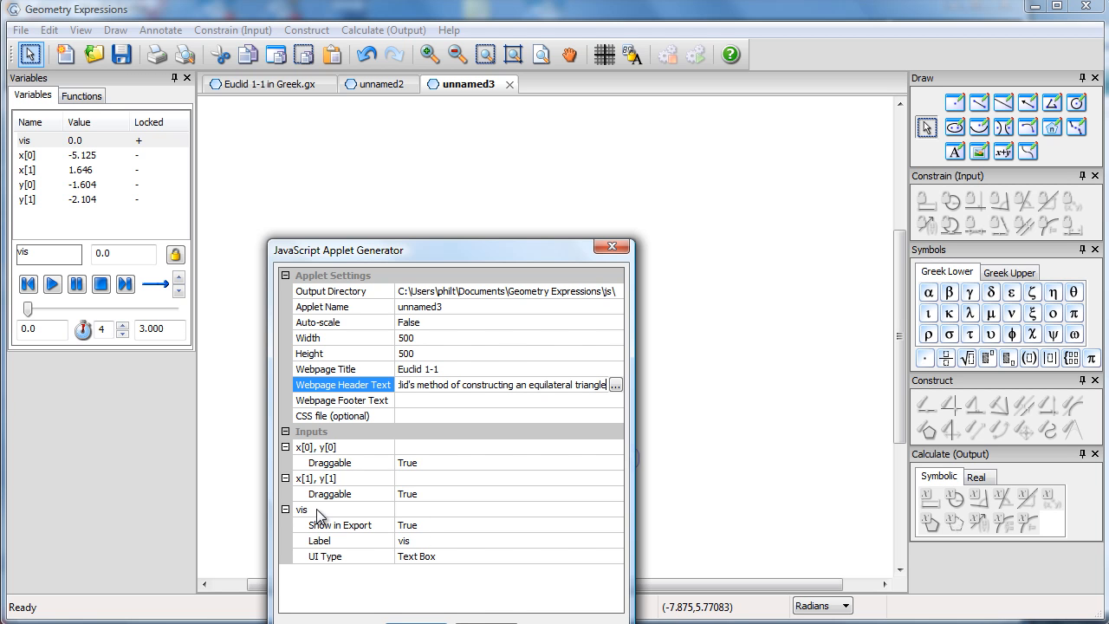
Make the vis input an Advance Button labelled "Next" in the applet settings
left_click(436, 556)
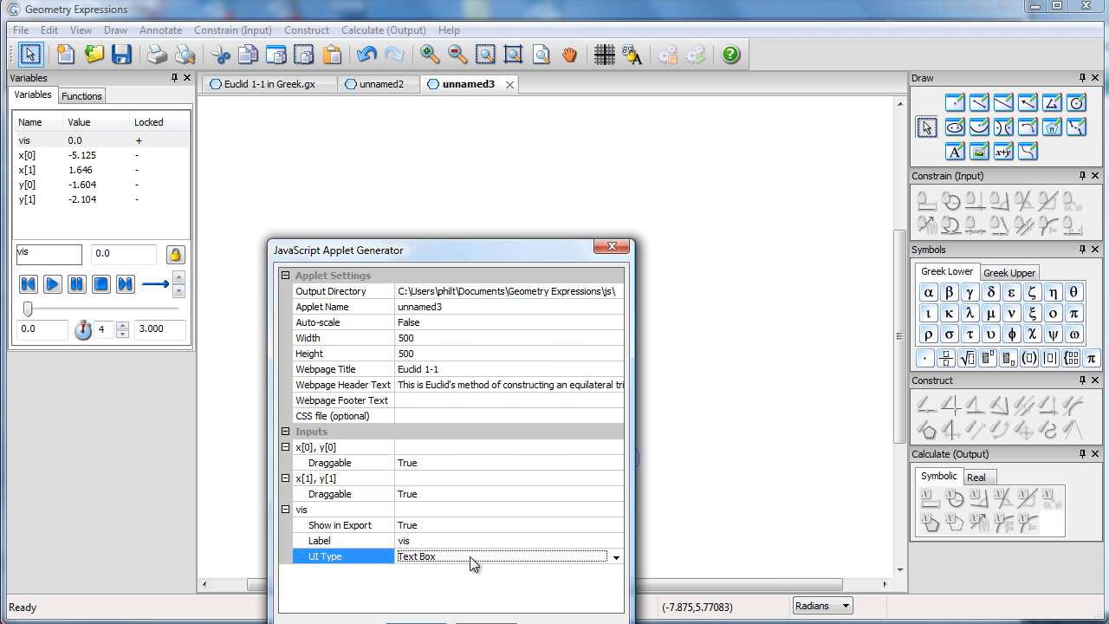
left_click(613, 557)
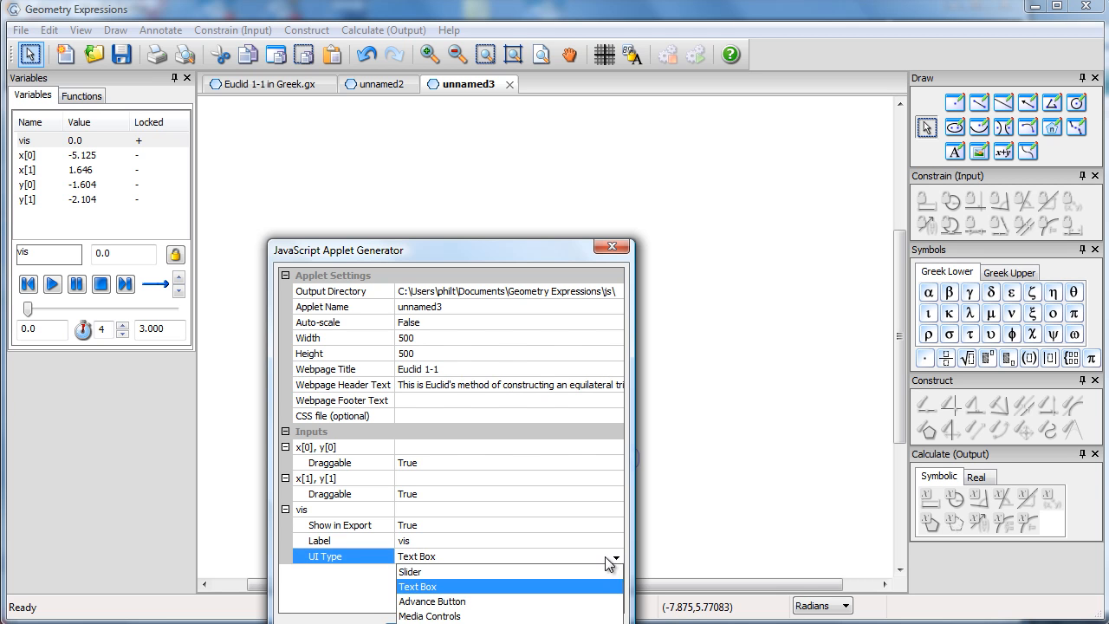
left_click(570, 604)
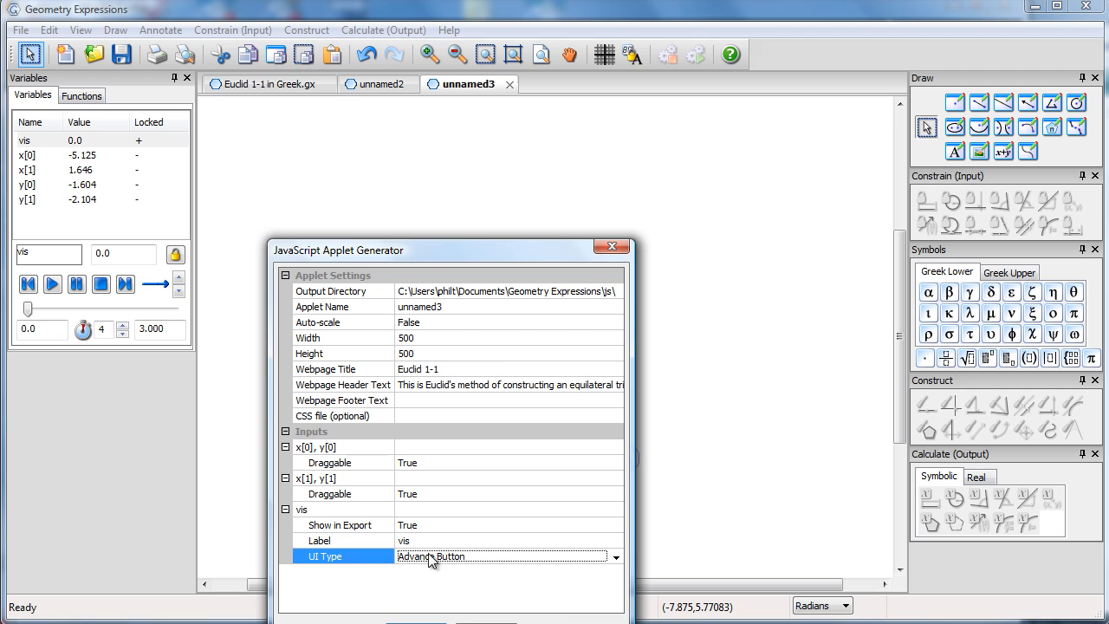
left_click(425, 542)
type("Sh")
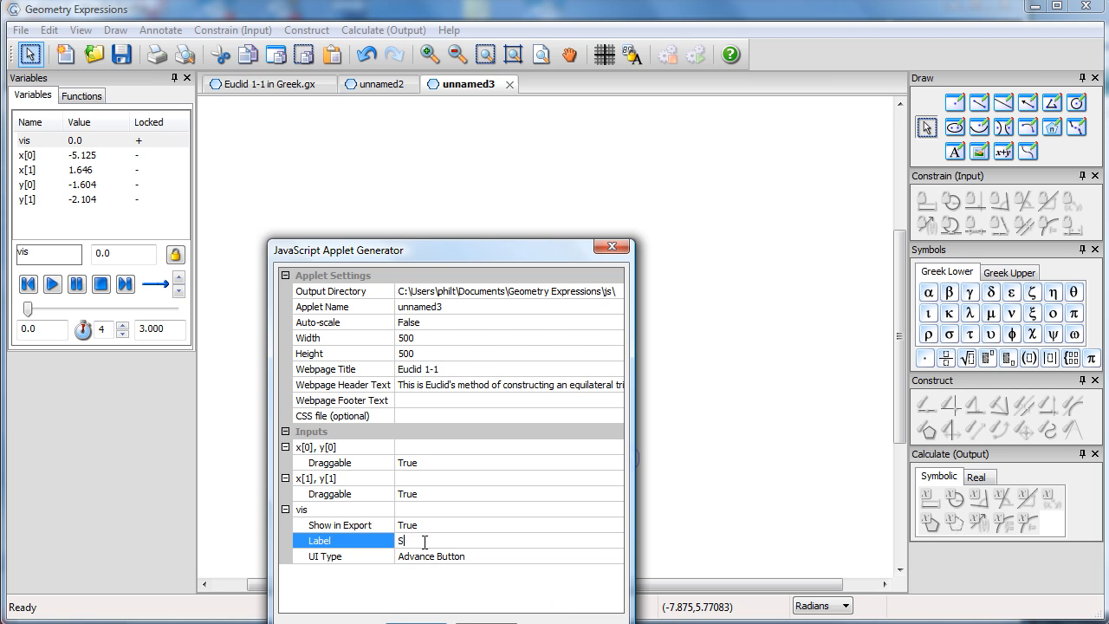
key("BackSpace")
key("BackSpace")
type("Next")
Generate the applet, overwriting unnamed3.html, with an export region from about (-7.7, 5.5) to (5.1, -5.1) around segment AB
left_click(429, 620)
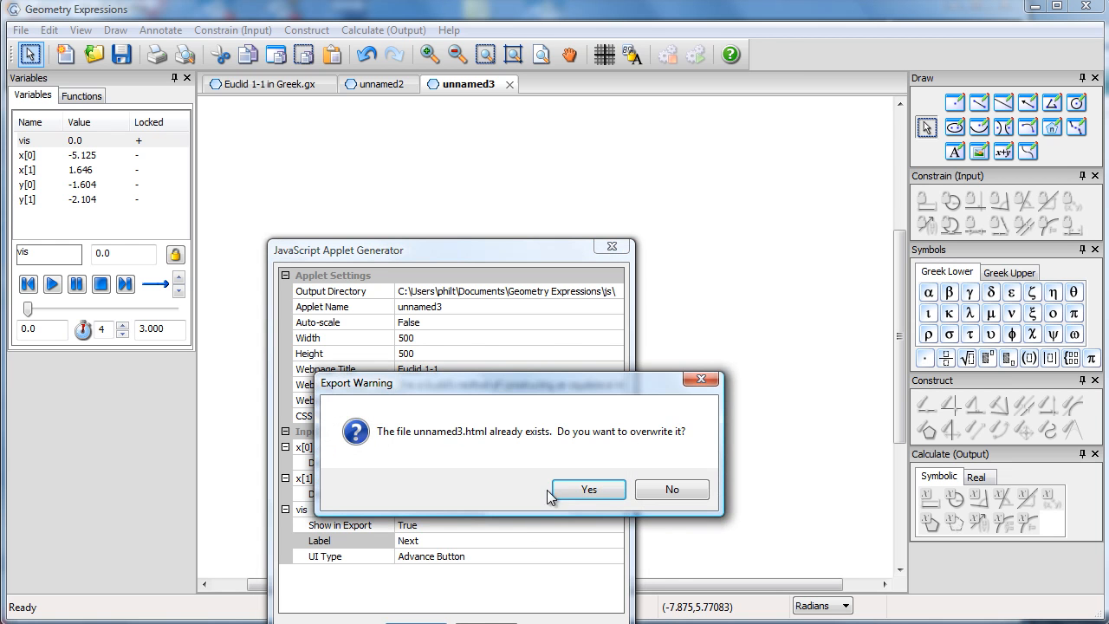
left_click(587, 420)
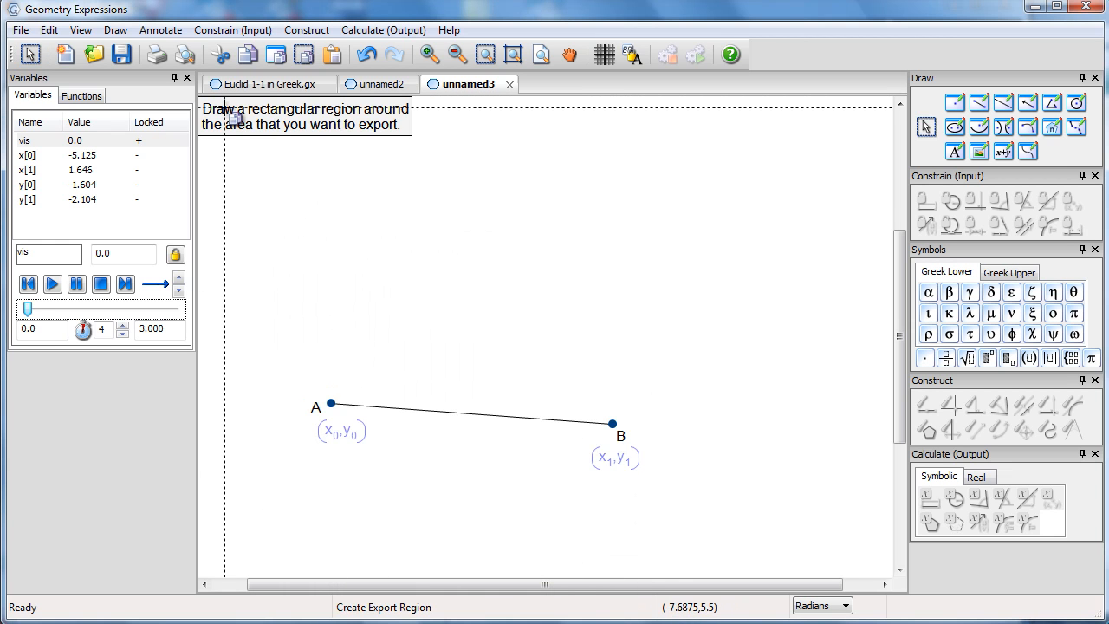
left_click_drag(227, 107, 759, 549)
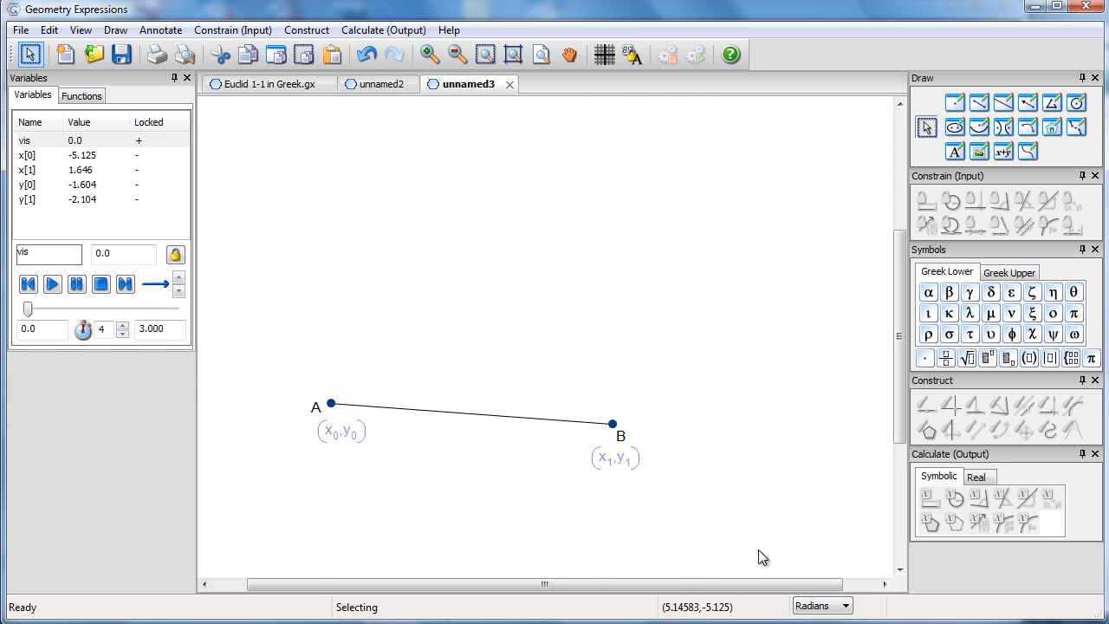
Switch to the js output folder in Windows Explorer, refresh it, and open unnamed3.html in Firefox
key("alt+Tab")
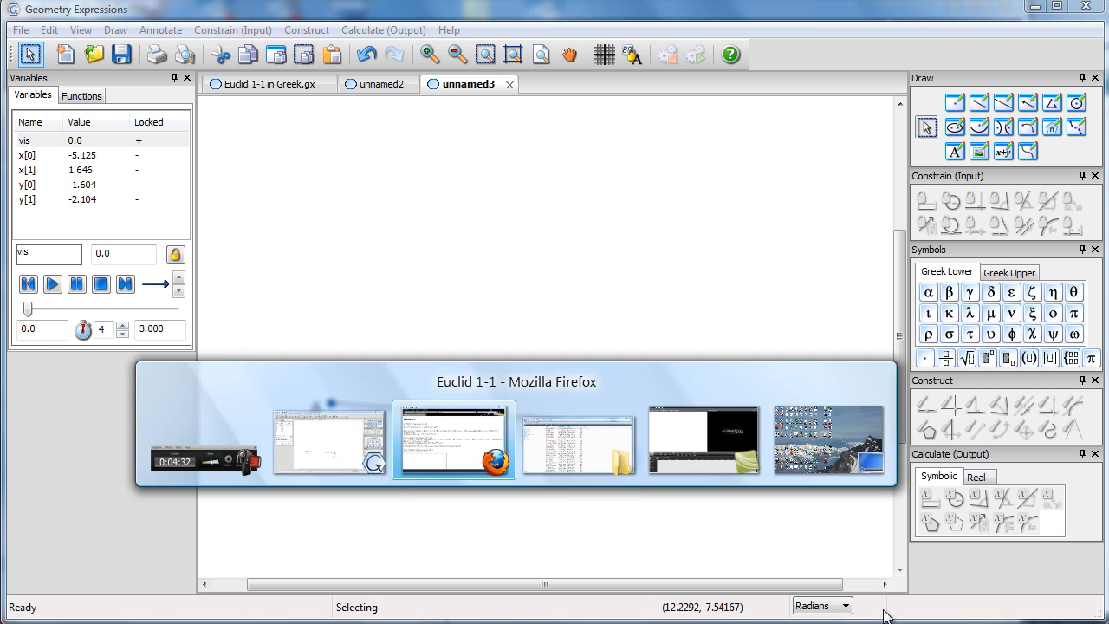
key("alt+Tab")
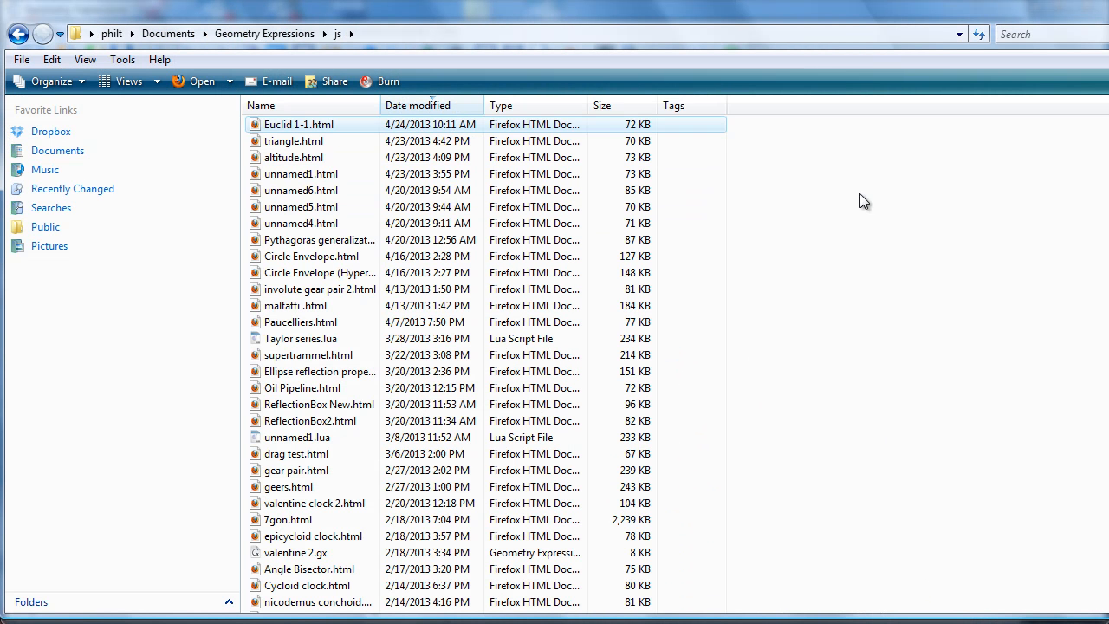
left_click(978, 33)
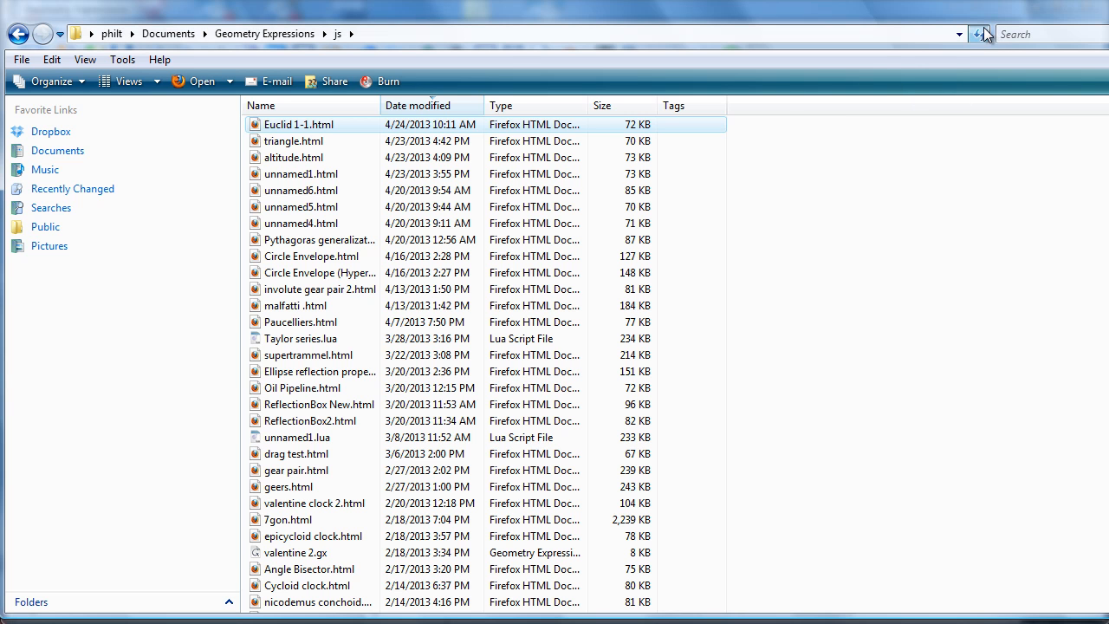
left_click(335, 124)
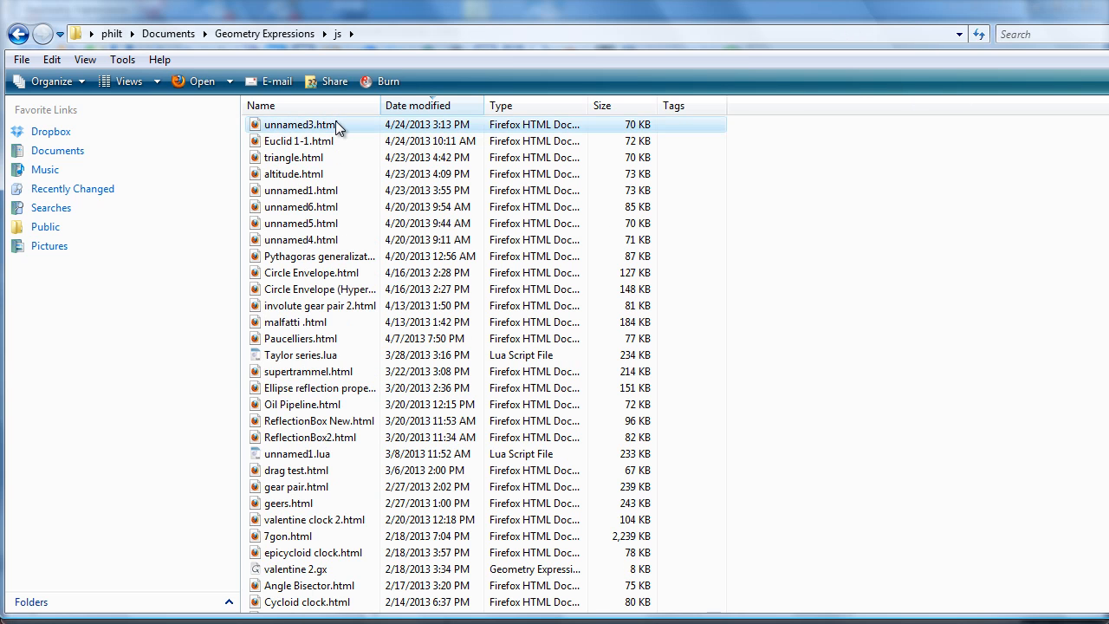
double_click(336, 123)
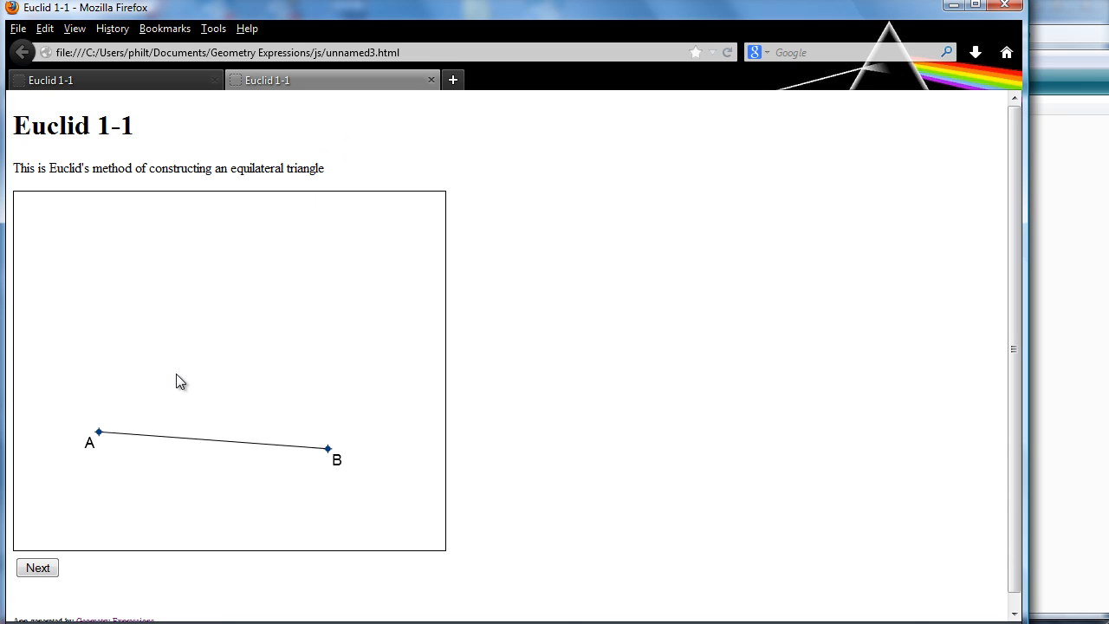
Test the applet by moving points A and B farther apart and advancing through all three construction stages
mouse_move(96, 436)
left_mouse_down()
mouse_move(90, 460)
mouse_move(90, 427)
left_mouse_up()
left_click_drag(327, 449, 370, 465)
left_click(42, 568)
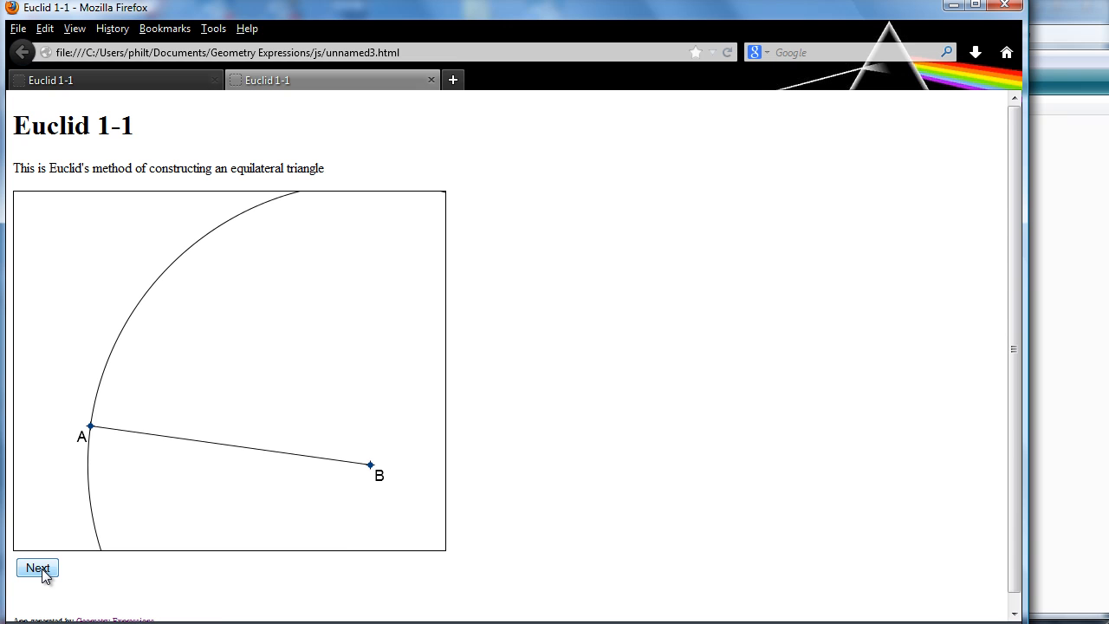
left_click(41, 568)
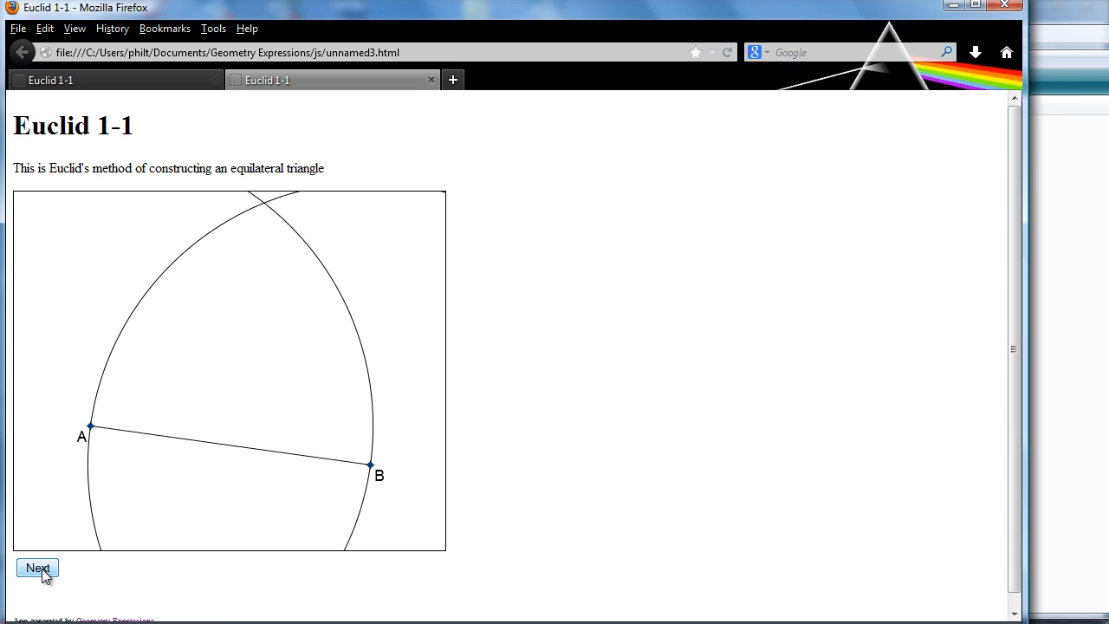
left_click(41, 568)
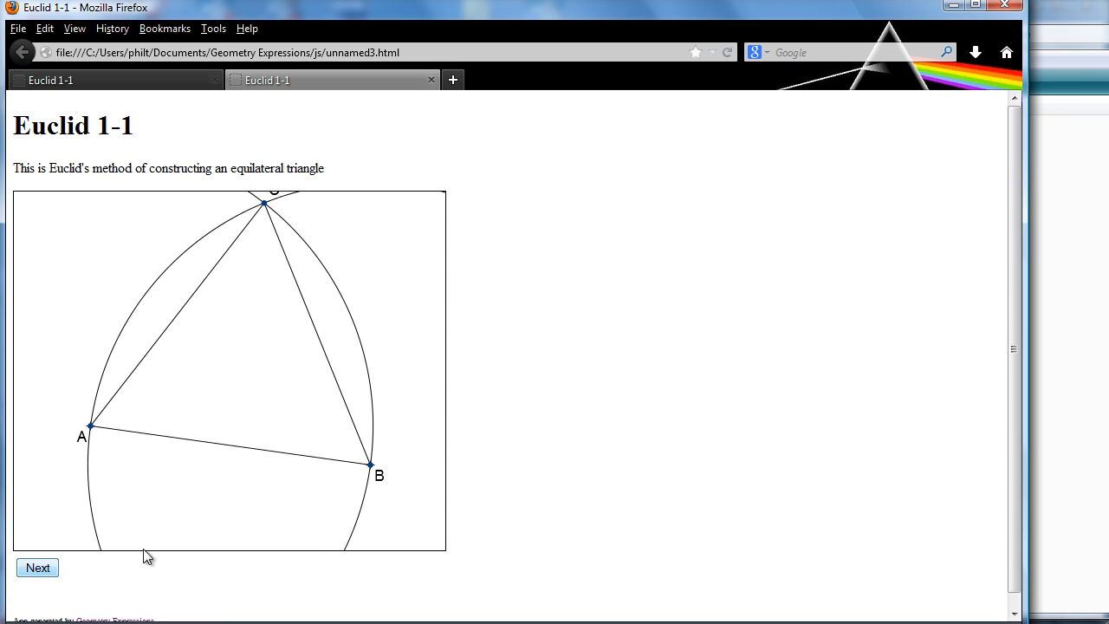
Move point B closer to A in the completed figure and advance the applet back to its starting stage
left_click_drag(374, 466, 230, 404)
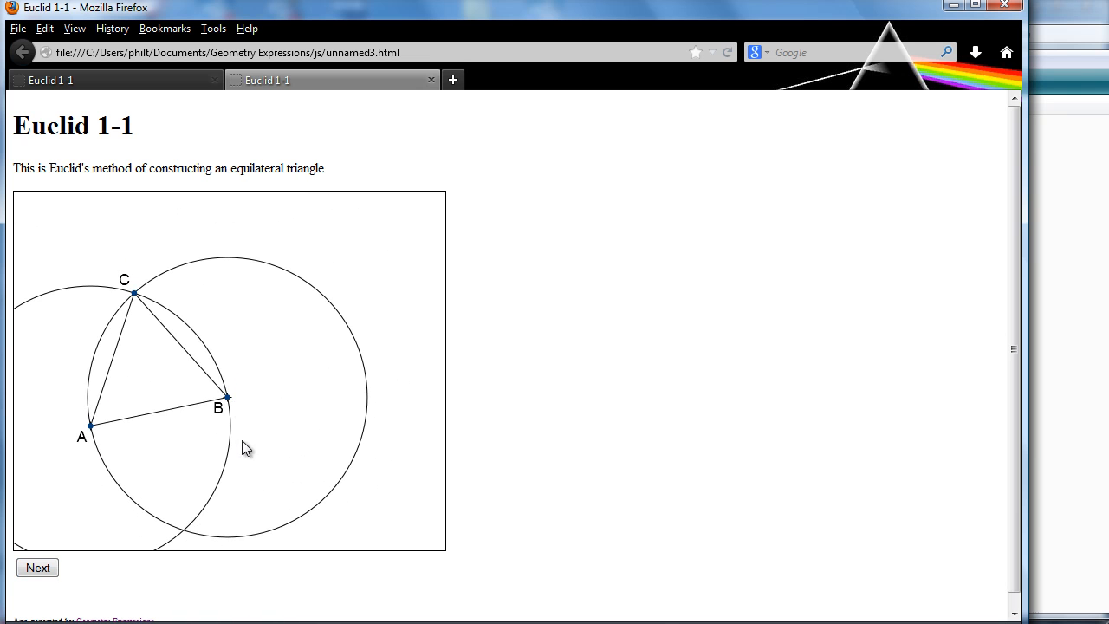
left_click(48, 567)
left_click(47, 566)
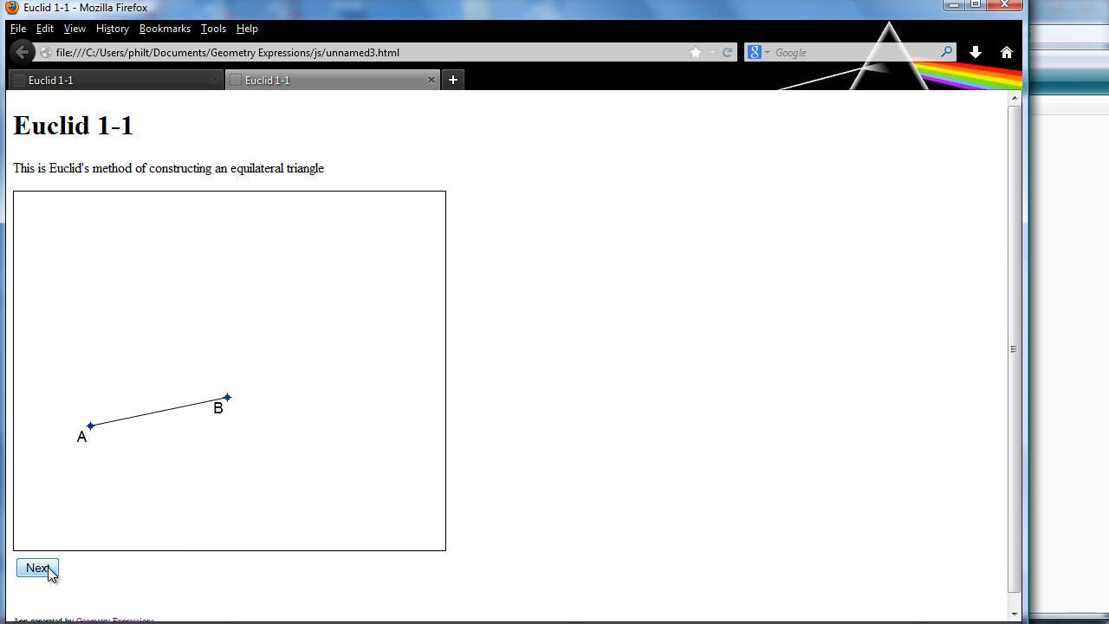